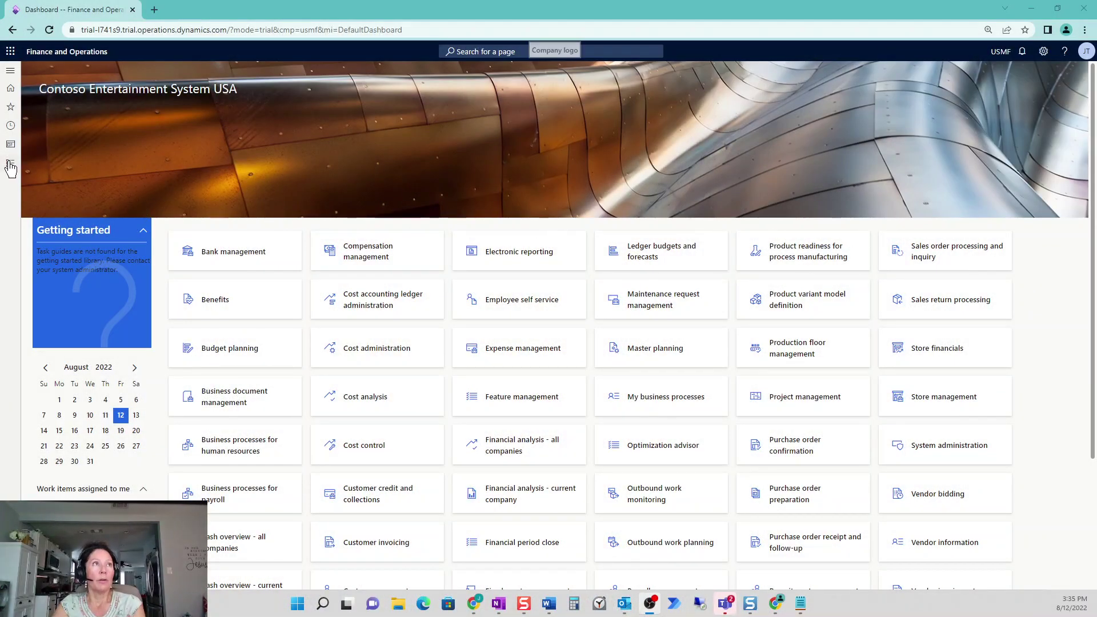
Go to Accounts receivable's Free text invoice templates page, which shows template 4301BLDG
left_click(10, 164)
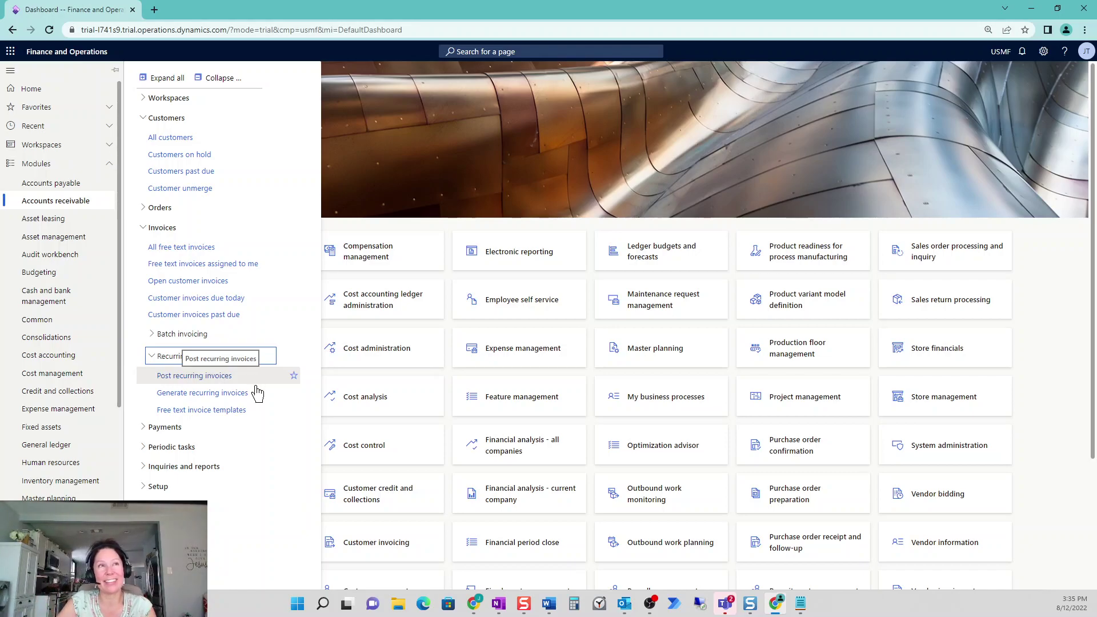
left_click(254, 411)
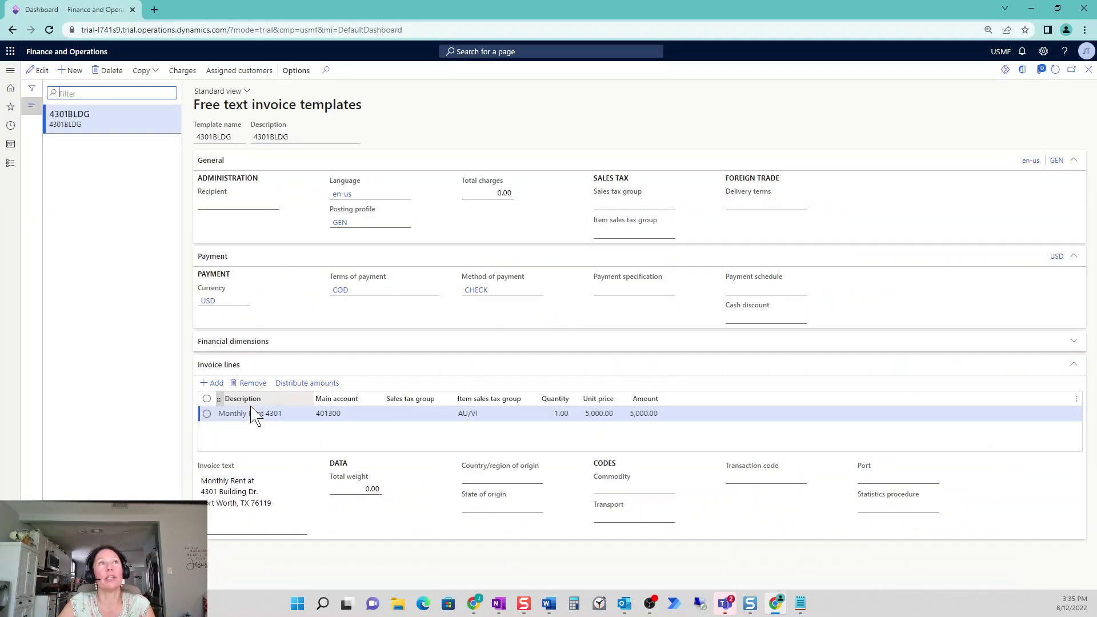
Create a new blank free text invoice template record alongside 4301BLDG
left_click(74, 71)
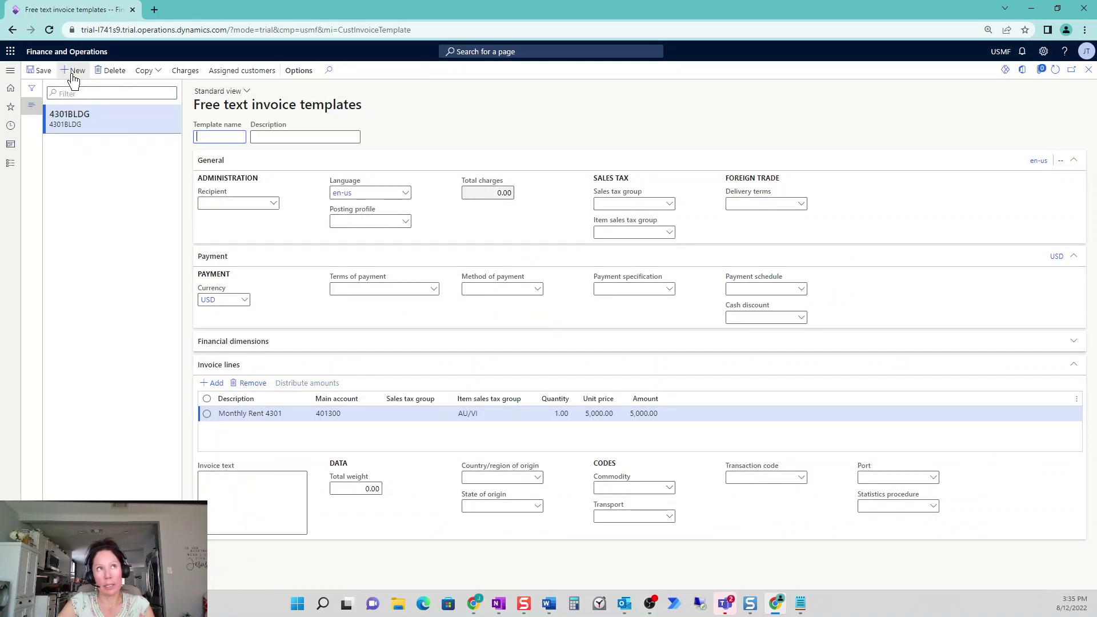
left_click(11, 164)
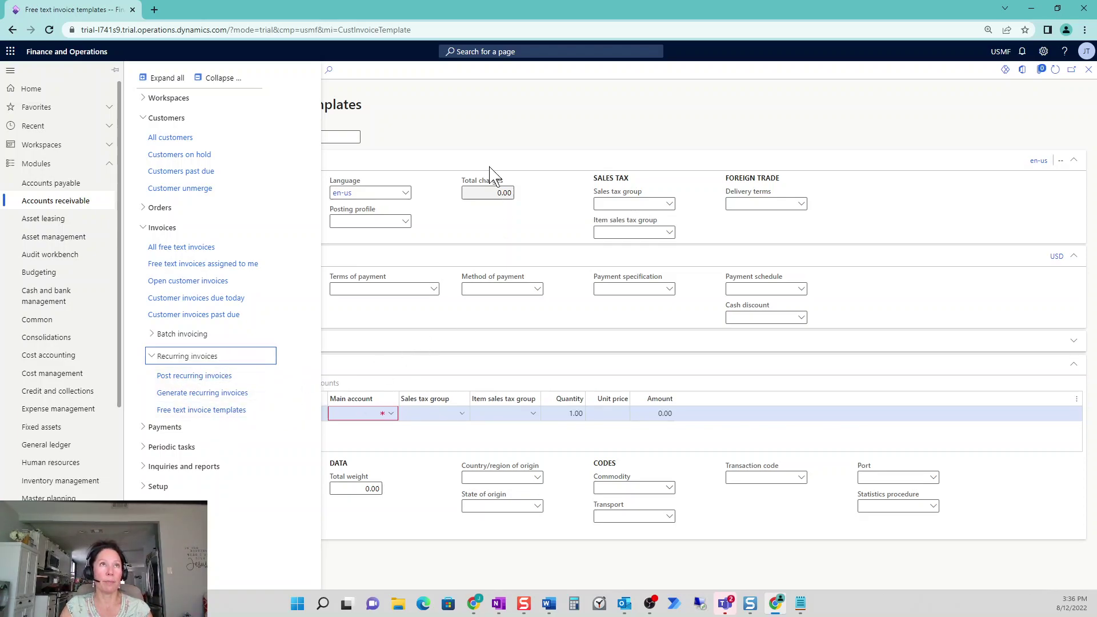
left_click(474, 120)
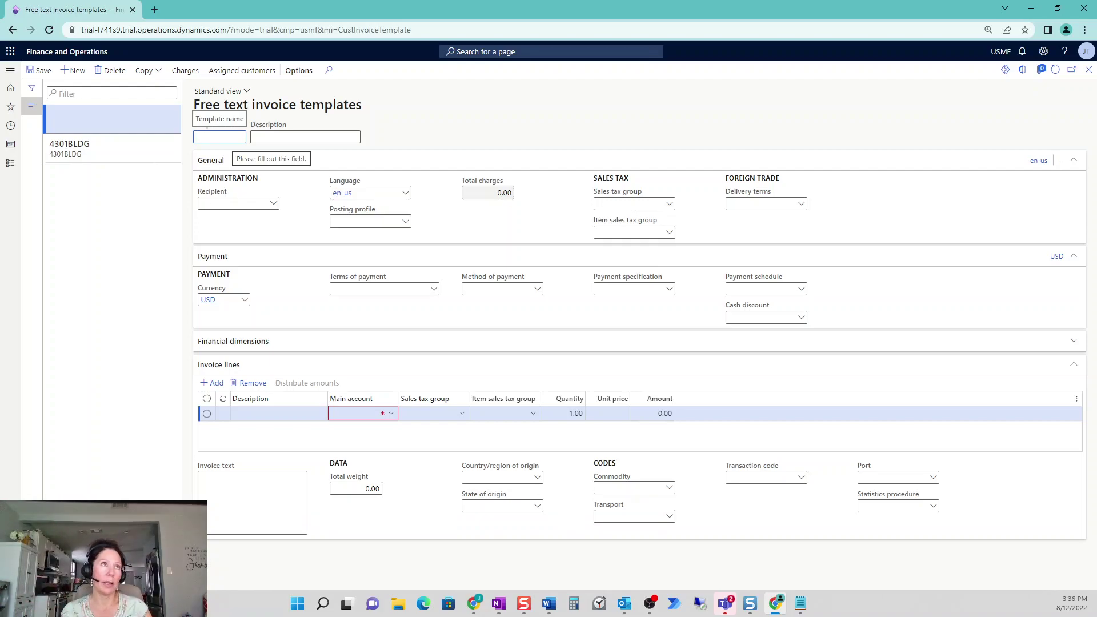
type("5599BUIL")
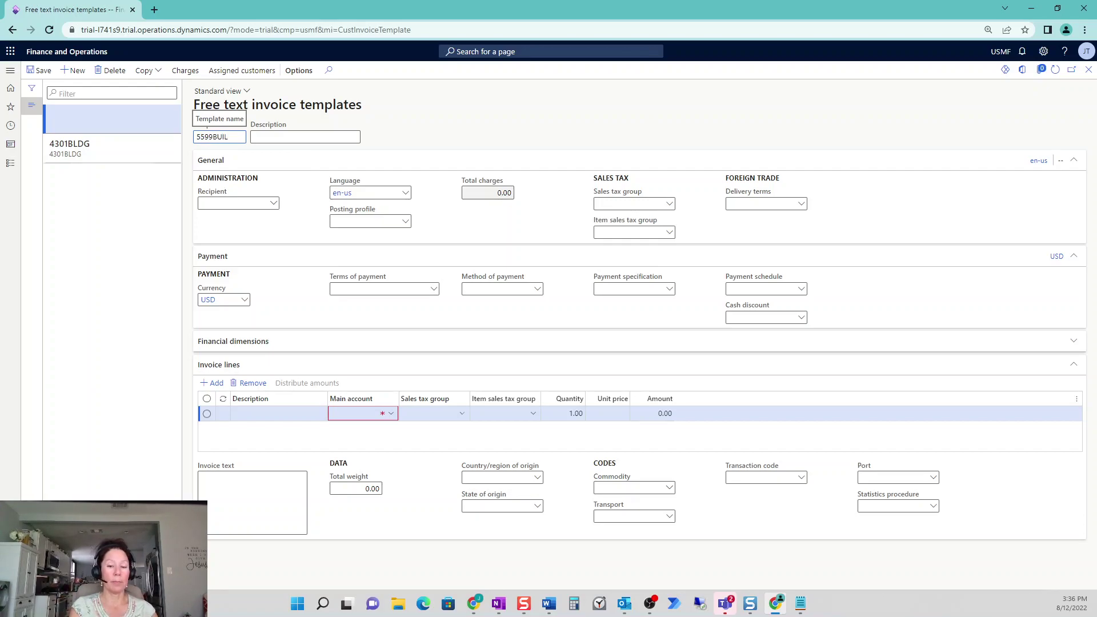
key("BackSpace")
key("BackSpace")
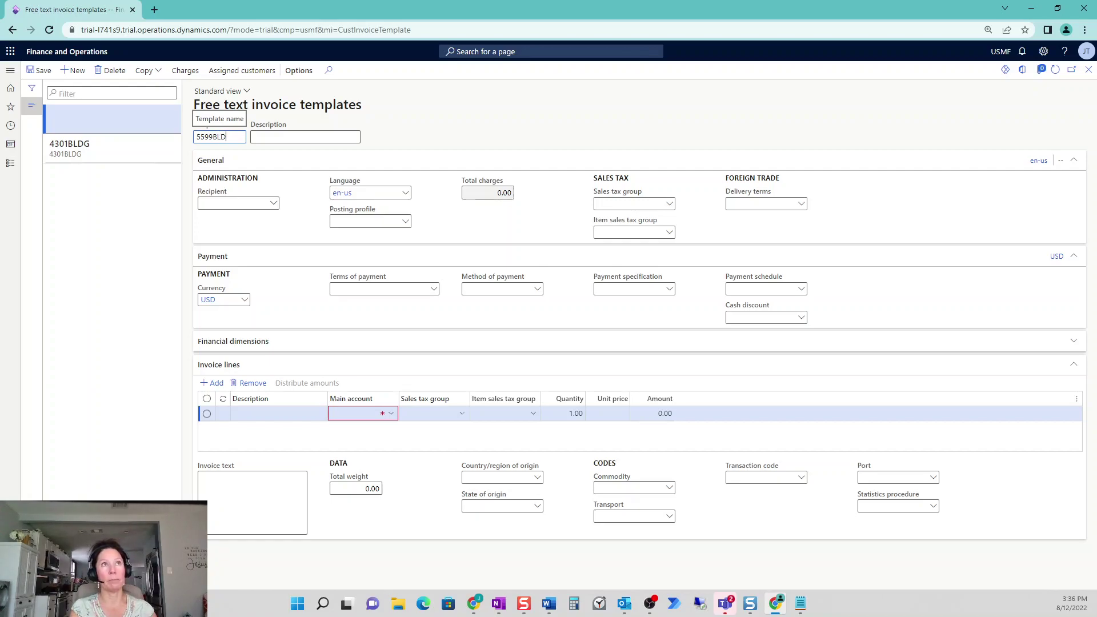
key("Tab")
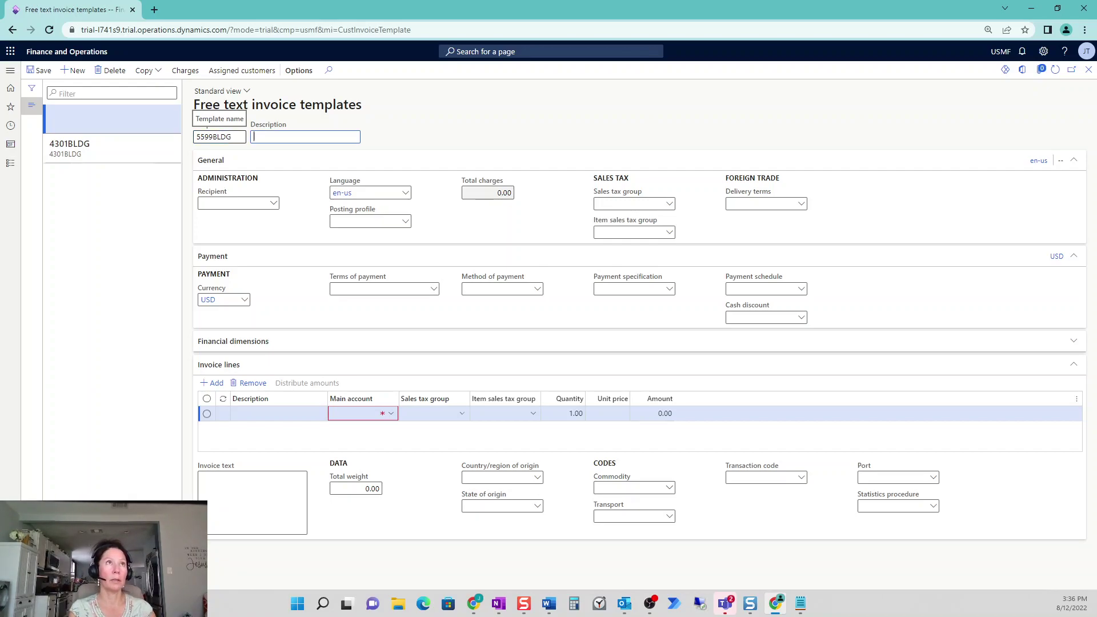
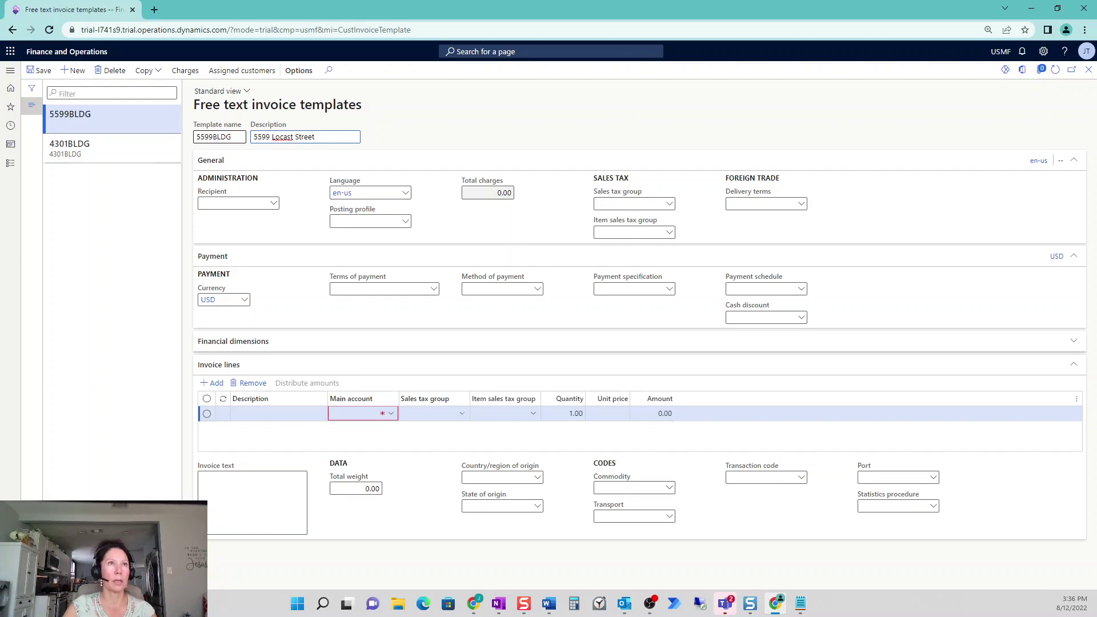
right_click(283, 138)
left_click(307, 149)
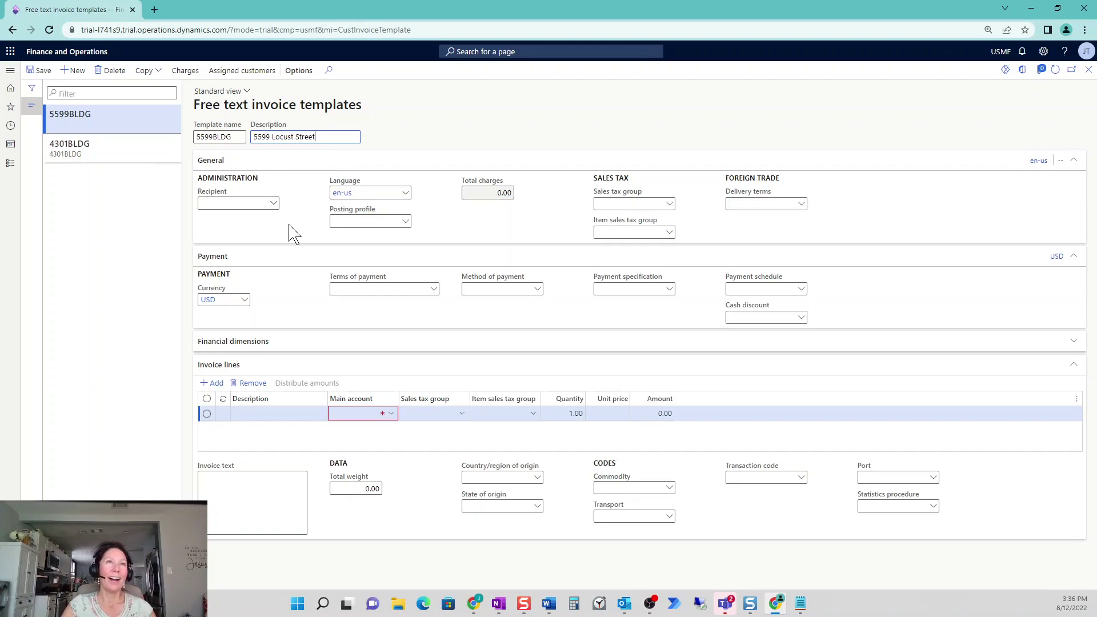
Set posting profile GEN, terms of payment Net1 and method of payment CHECK
left_click(405, 222)
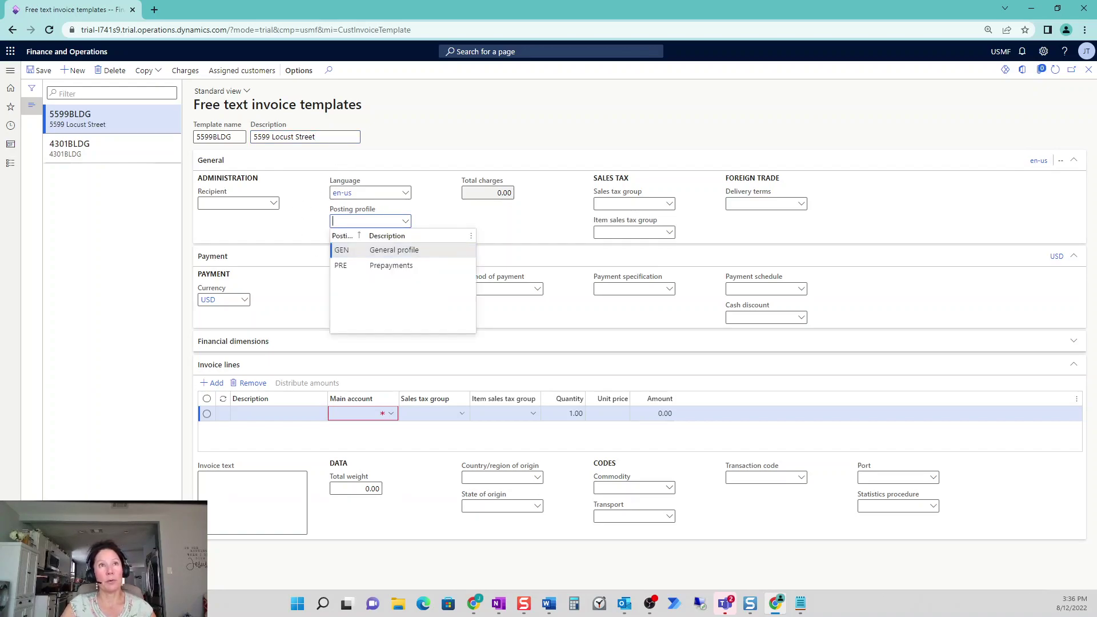
left_click(412, 253)
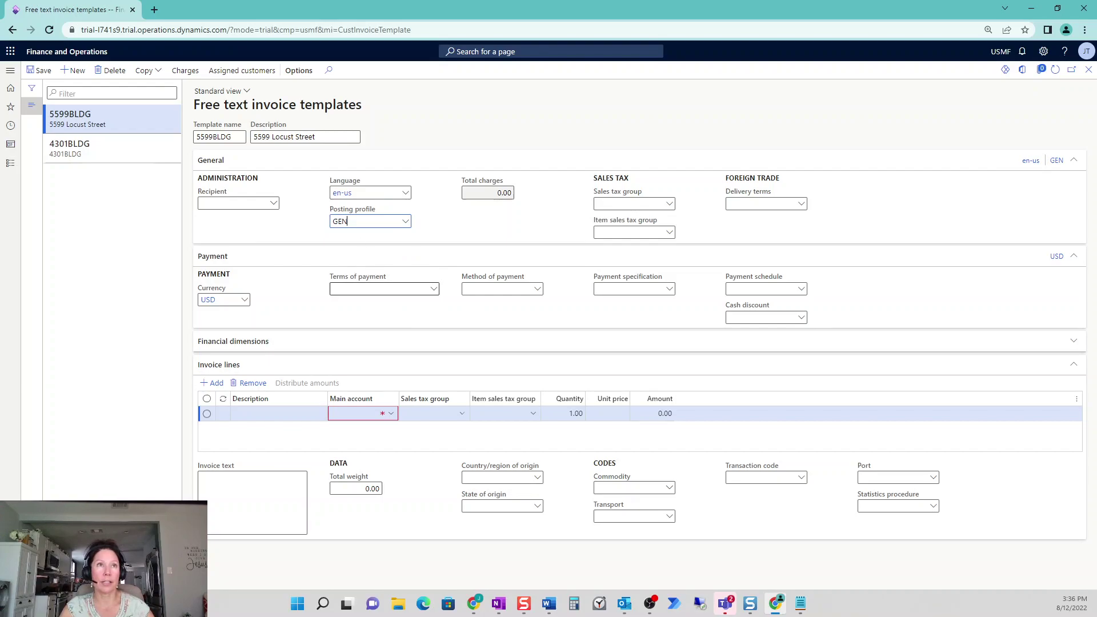
left_click(433, 290)
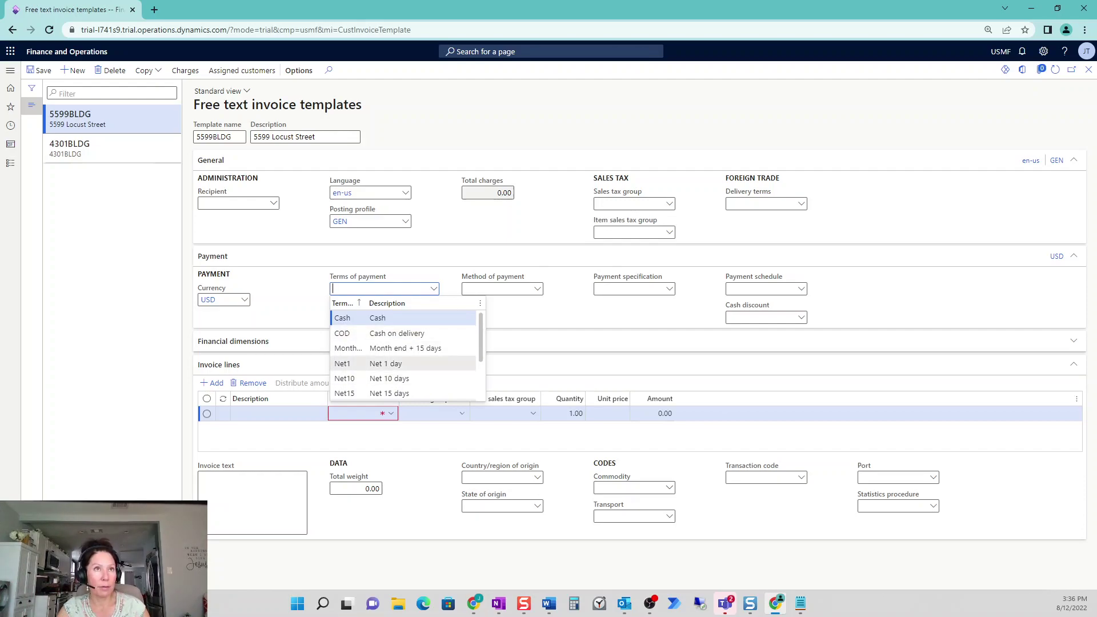
left_click(380, 365)
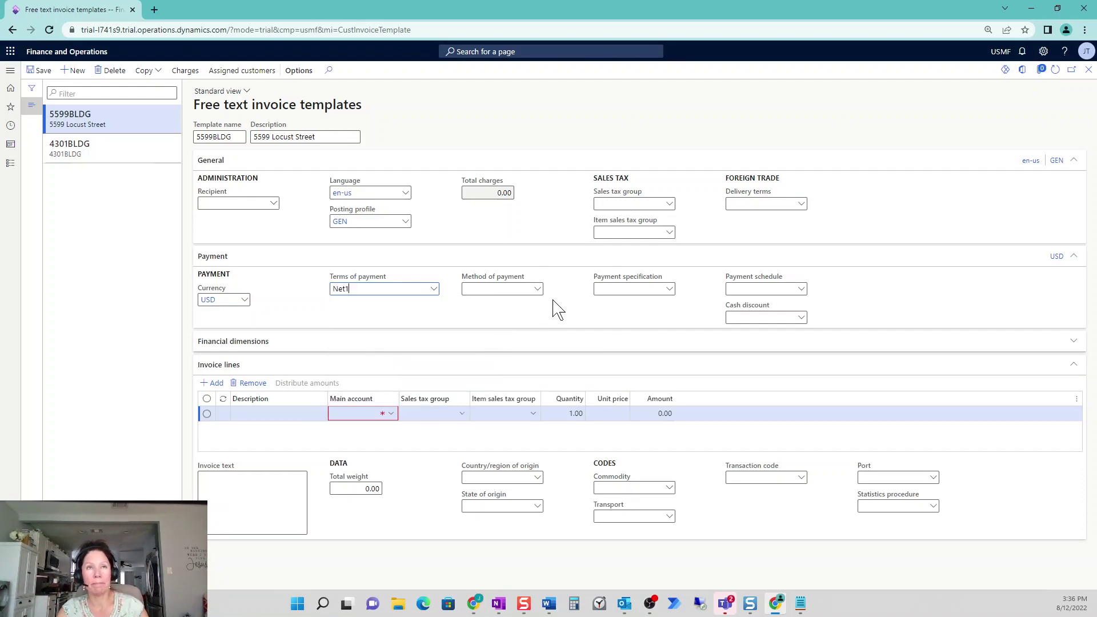
left_click(538, 290)
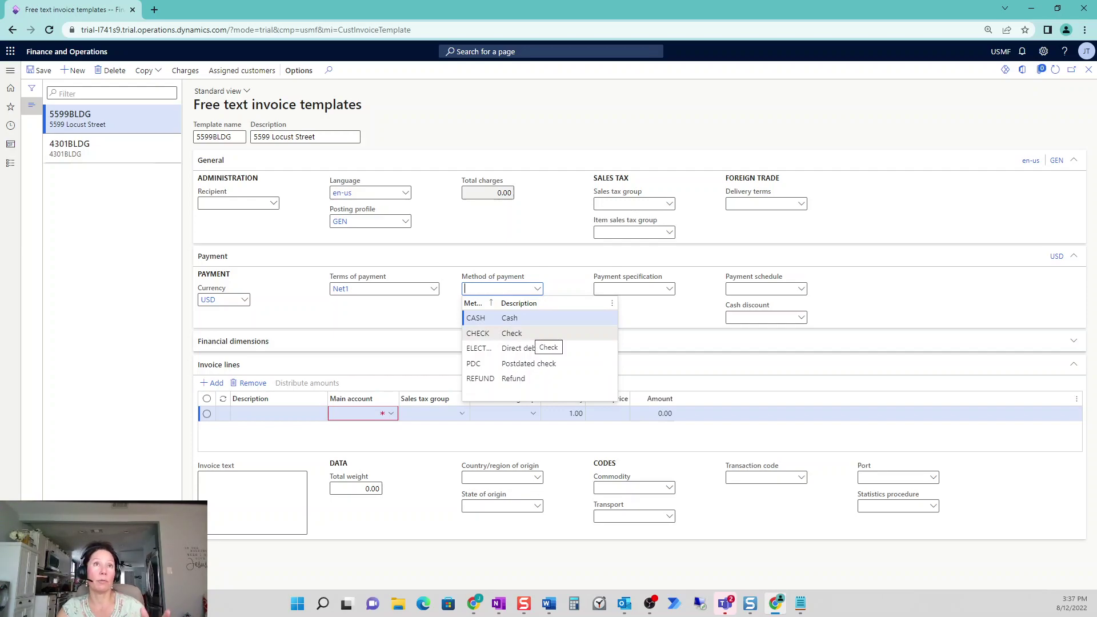
left_click(527, 334)
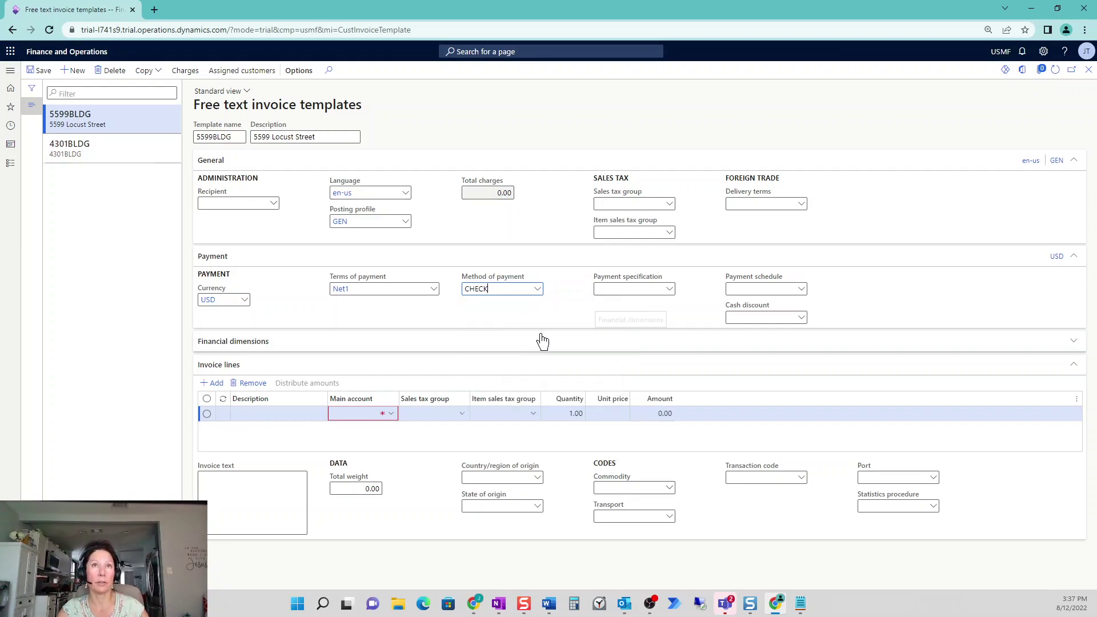
Add an invoice line on main account 401300 with a 5,000 unit price and review its distribution
left_click(391, 415)
left_click(391, 414)
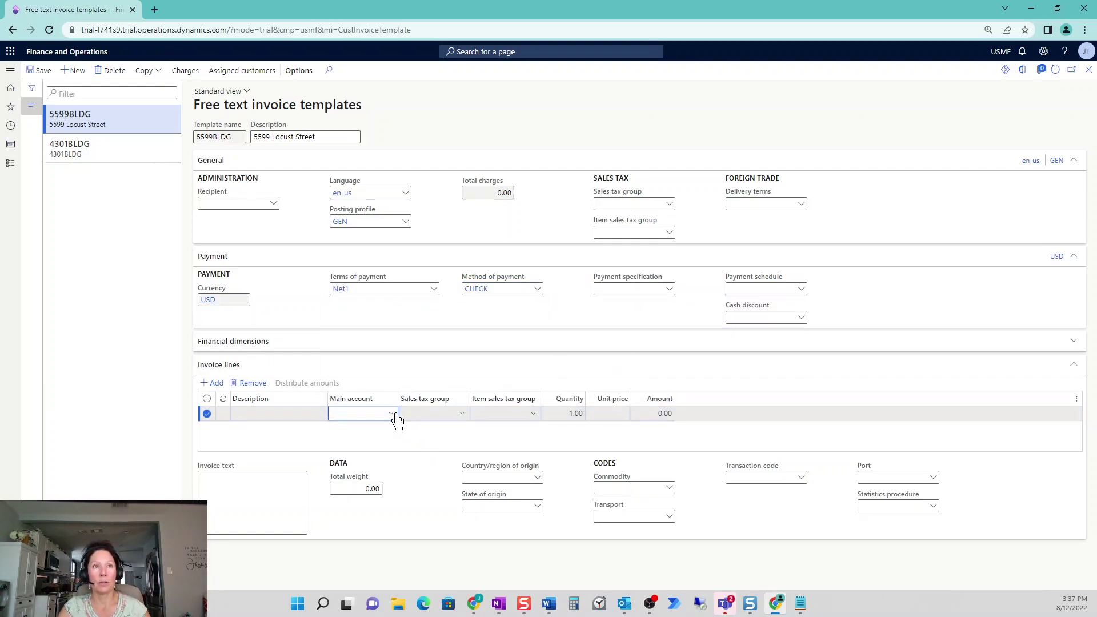
type("4")
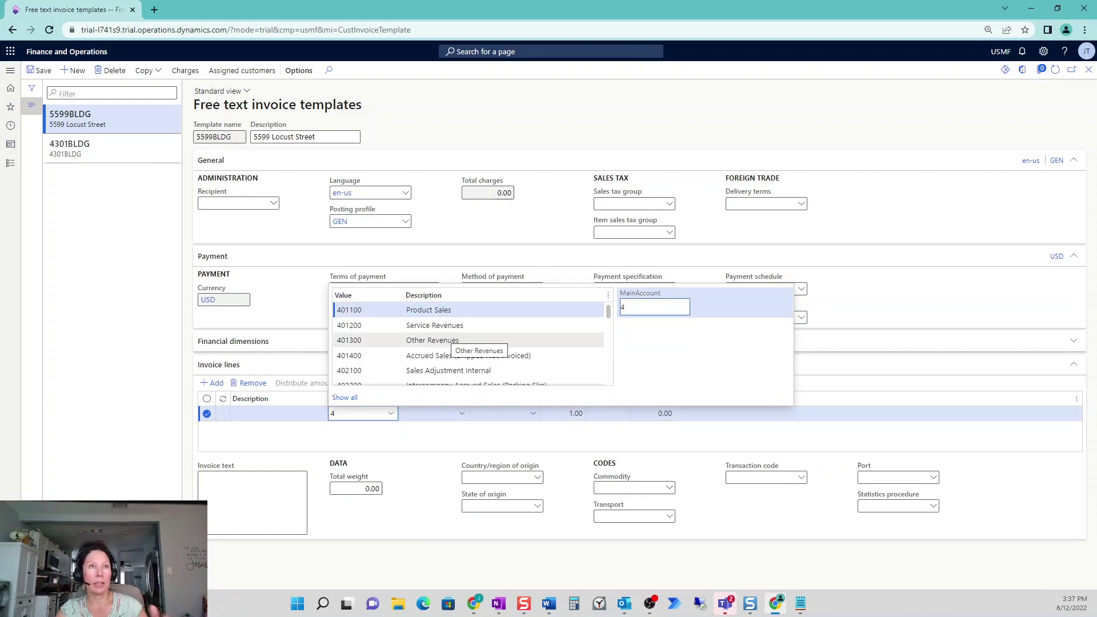
left_click(448, 342)
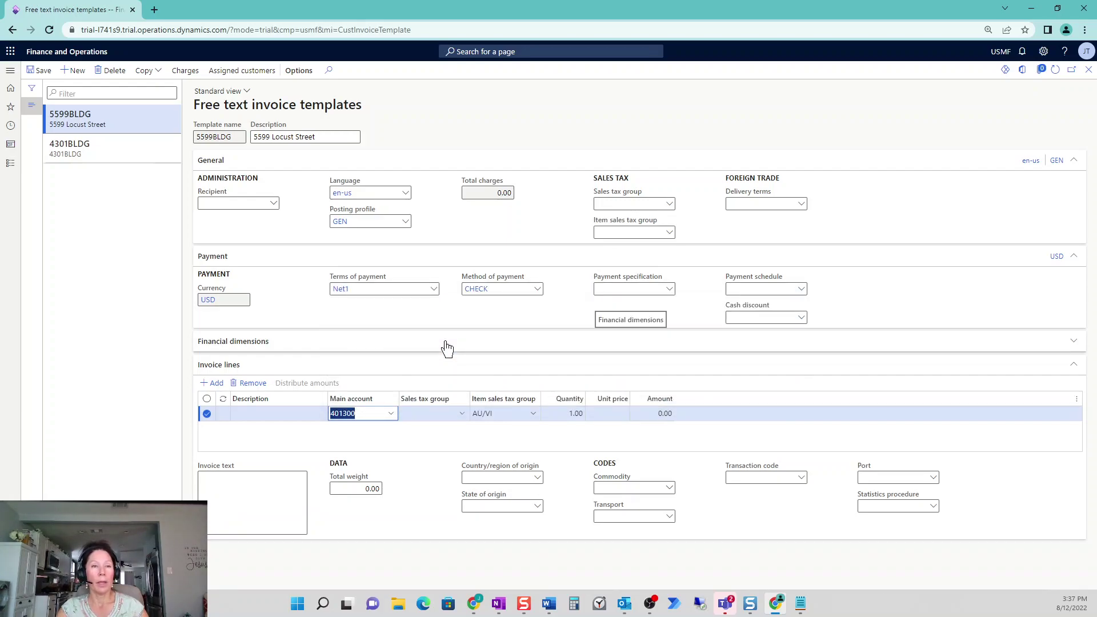
key("Tab")
key("Tab")
key("Tab")
key("Tab")
type("5,00")
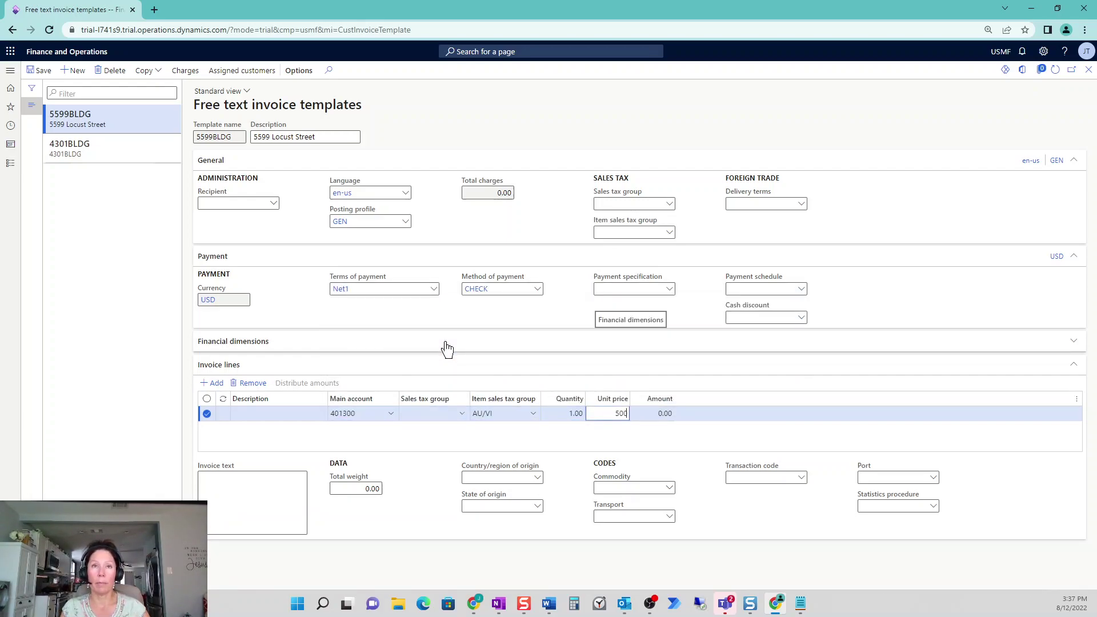
type("0")
key("Tab")
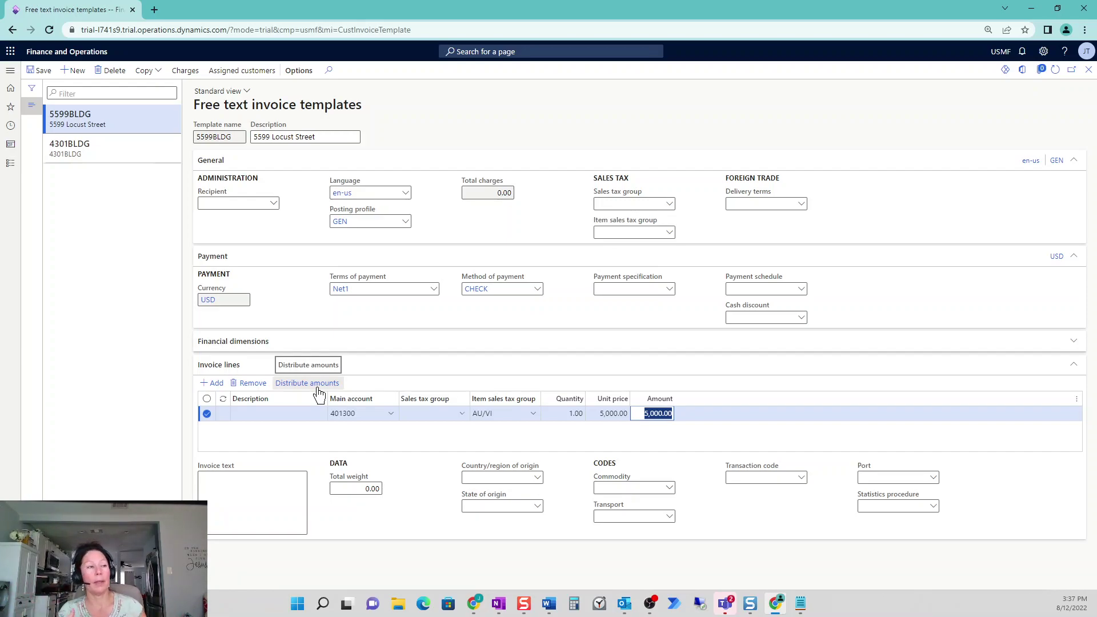
left_click(320, 394)
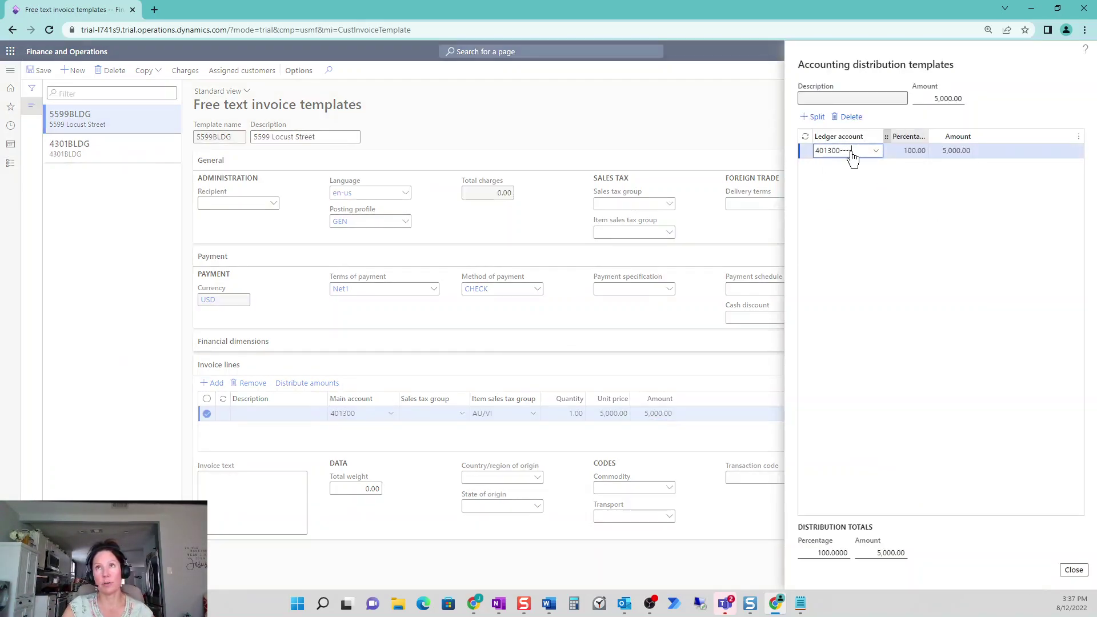
left_click(1073, 570)
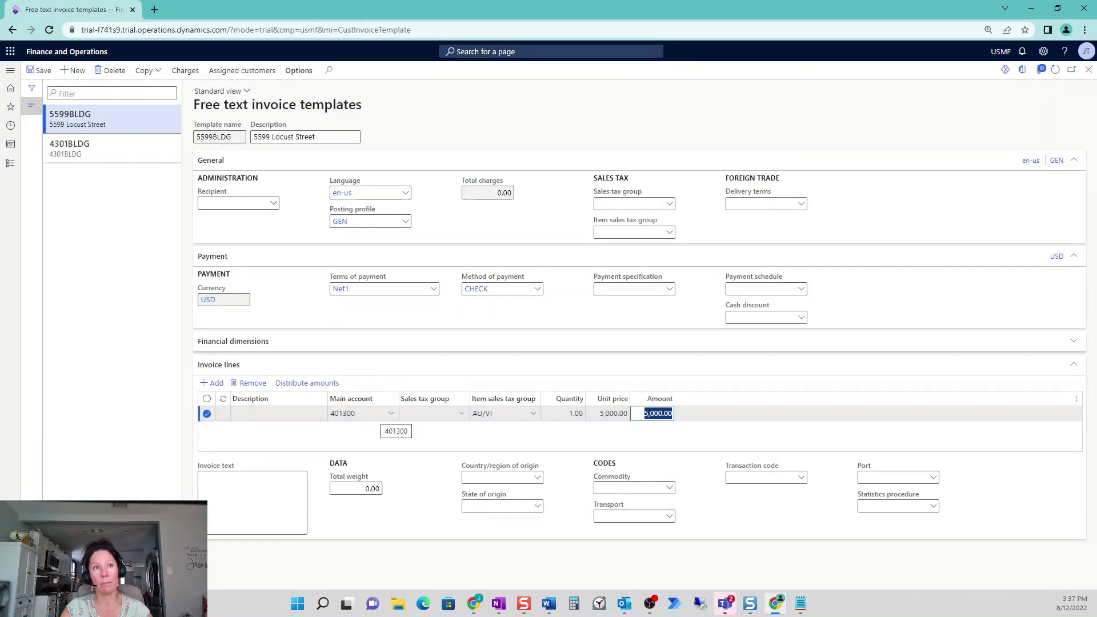
left_click(201, 481)
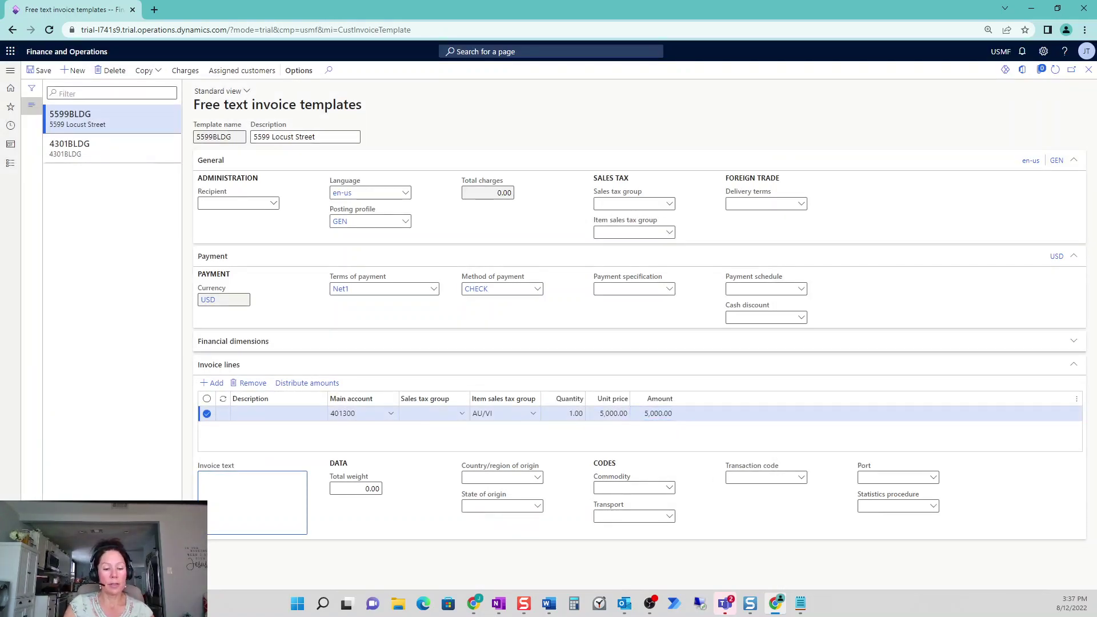
type("Monthly")
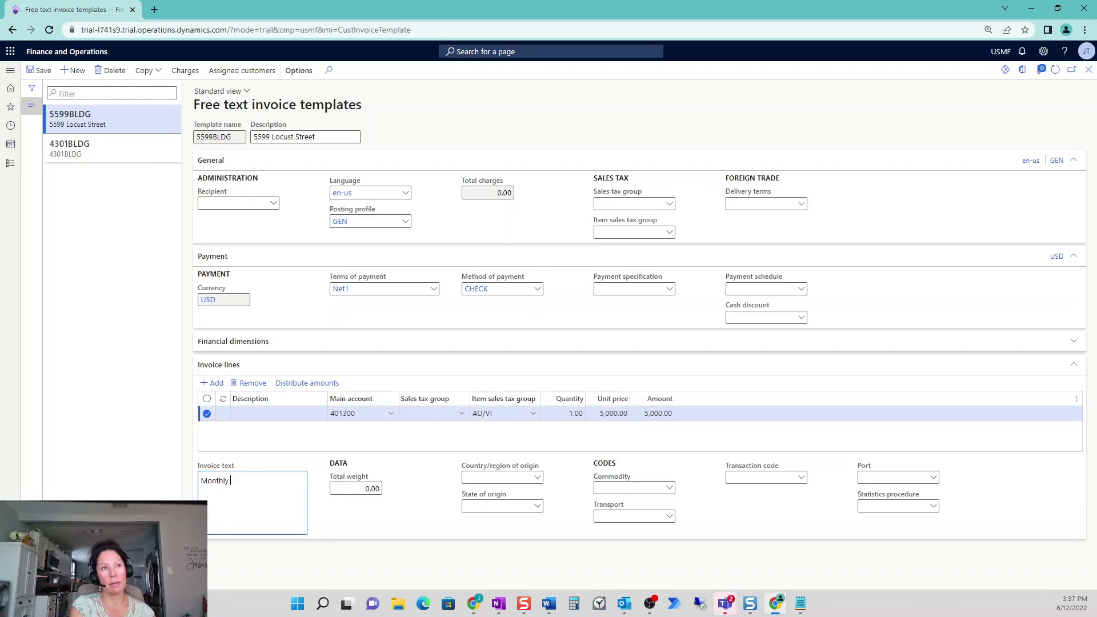
type(" Rent at")
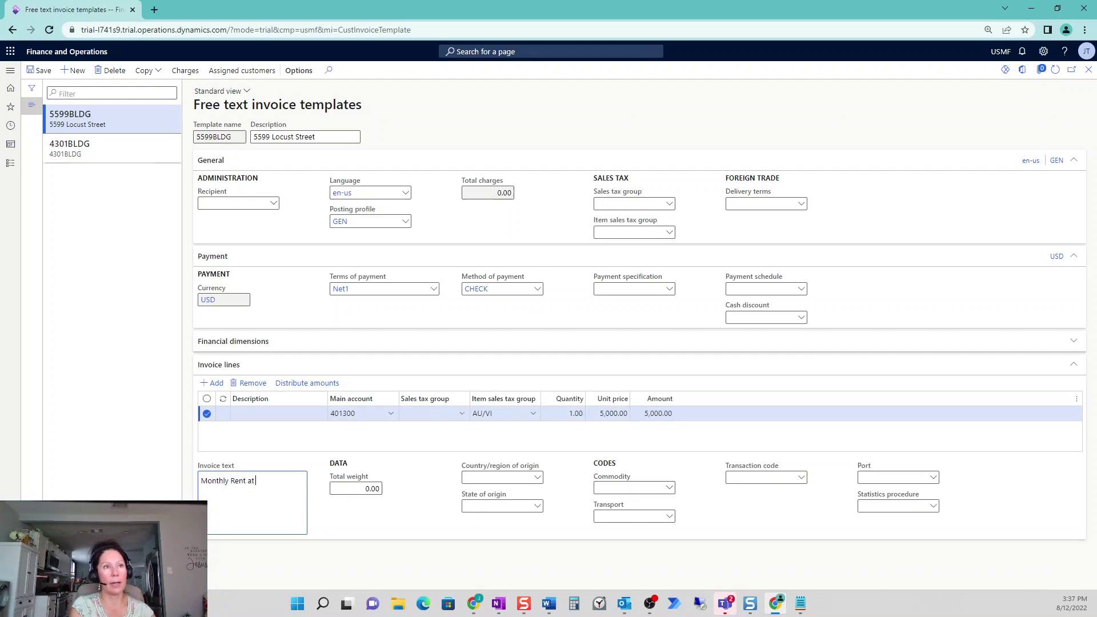
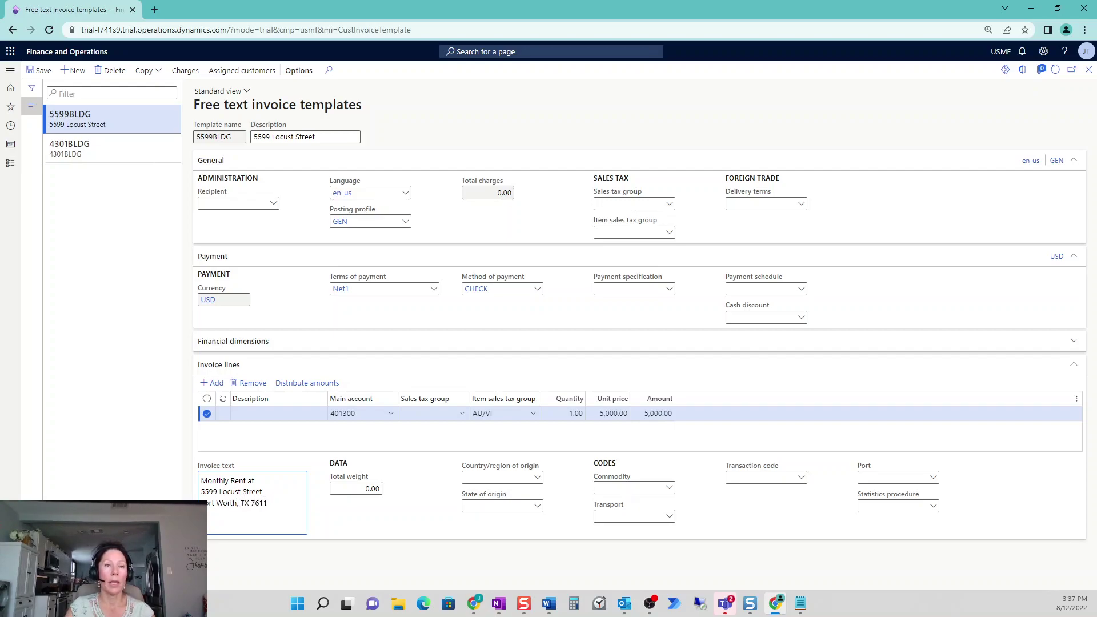
left_click(271, 413)
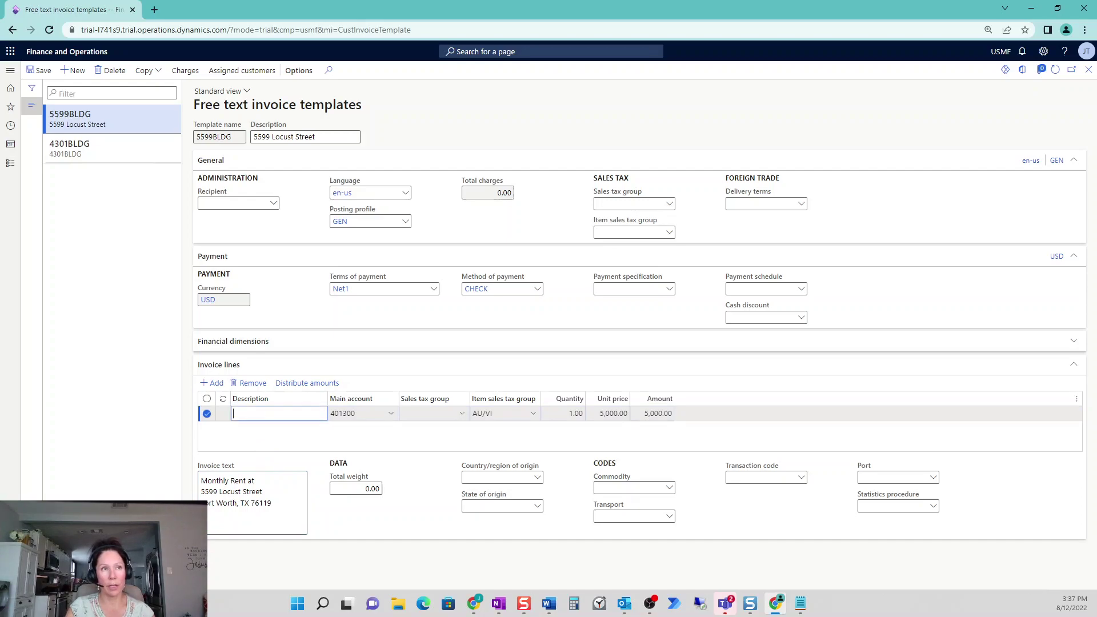
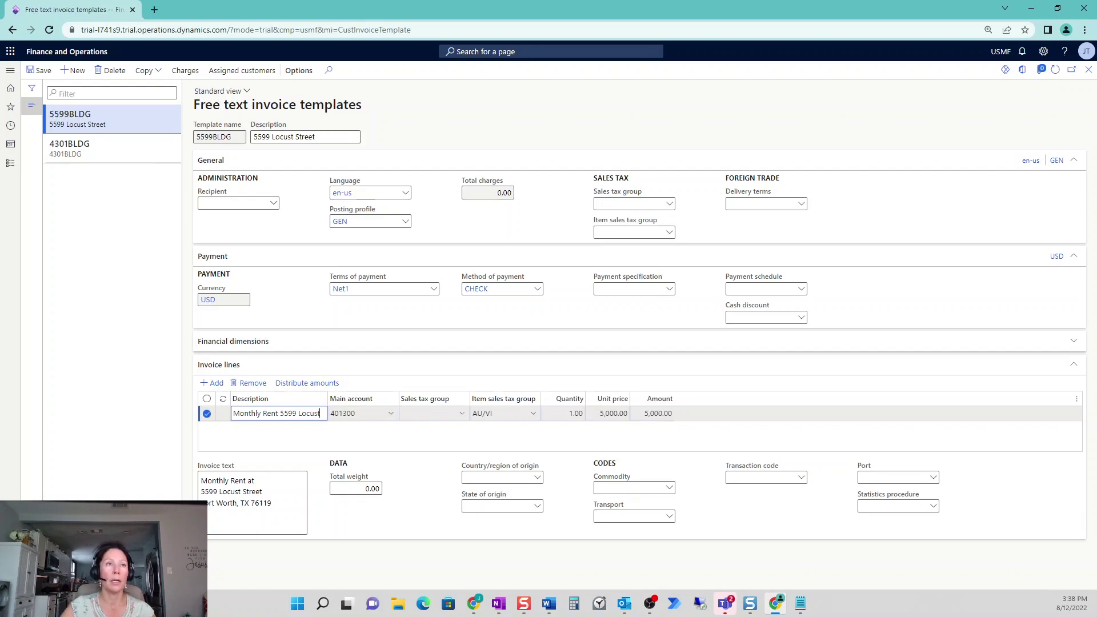
left_click(37, 70)
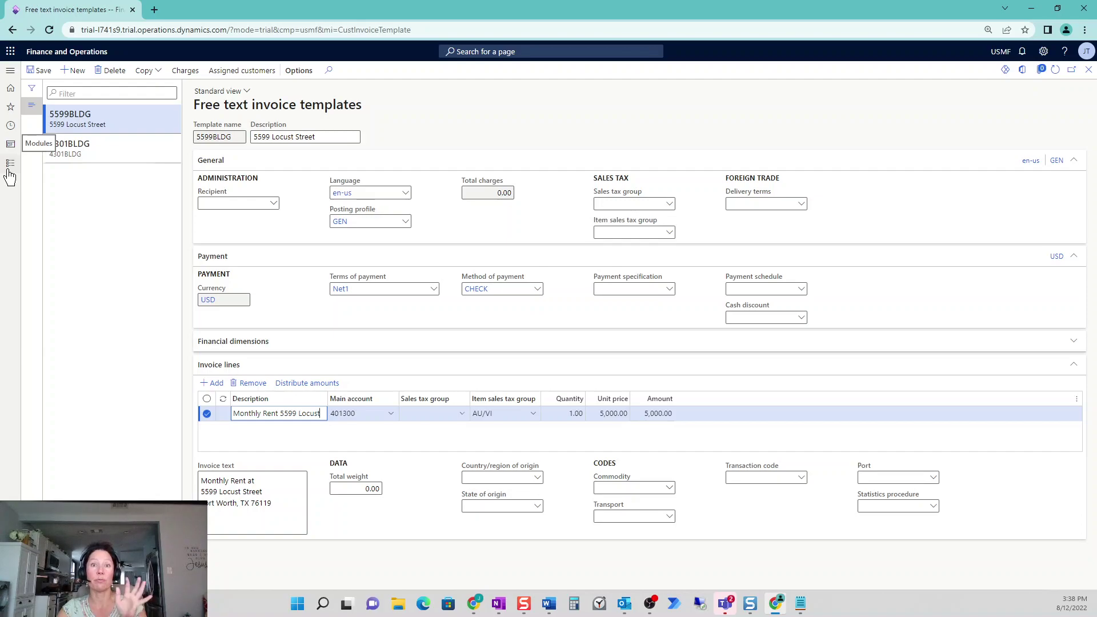
Filter All customers by Account 'is one of' US-022, US-024, US-027, then select US-022
left_click(11, 164)
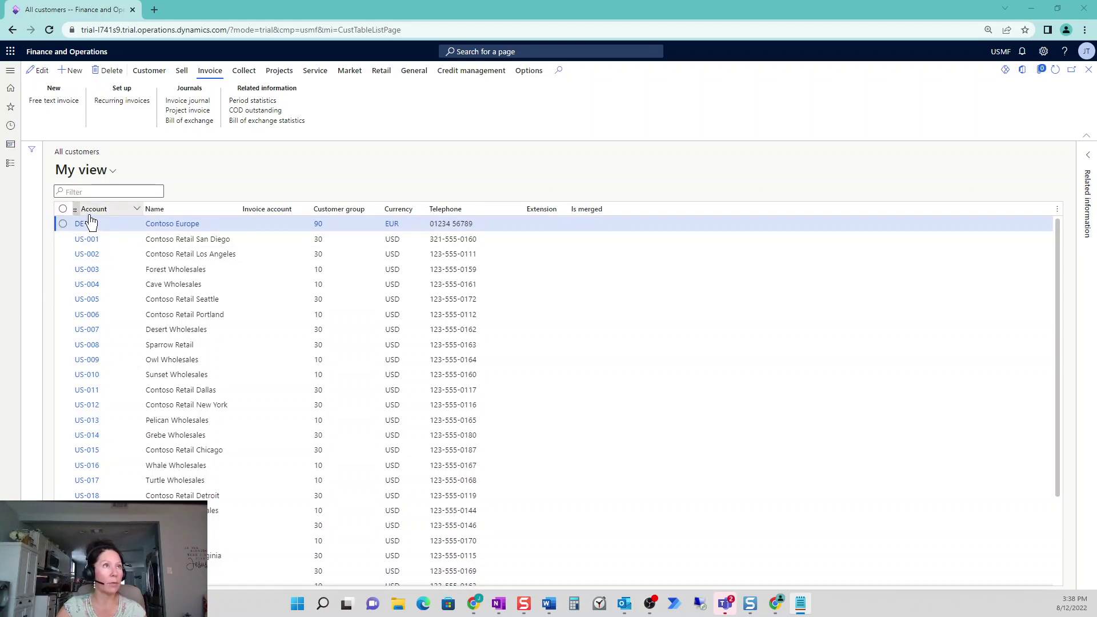
left_click(88, 209)
left_click(119, 274)
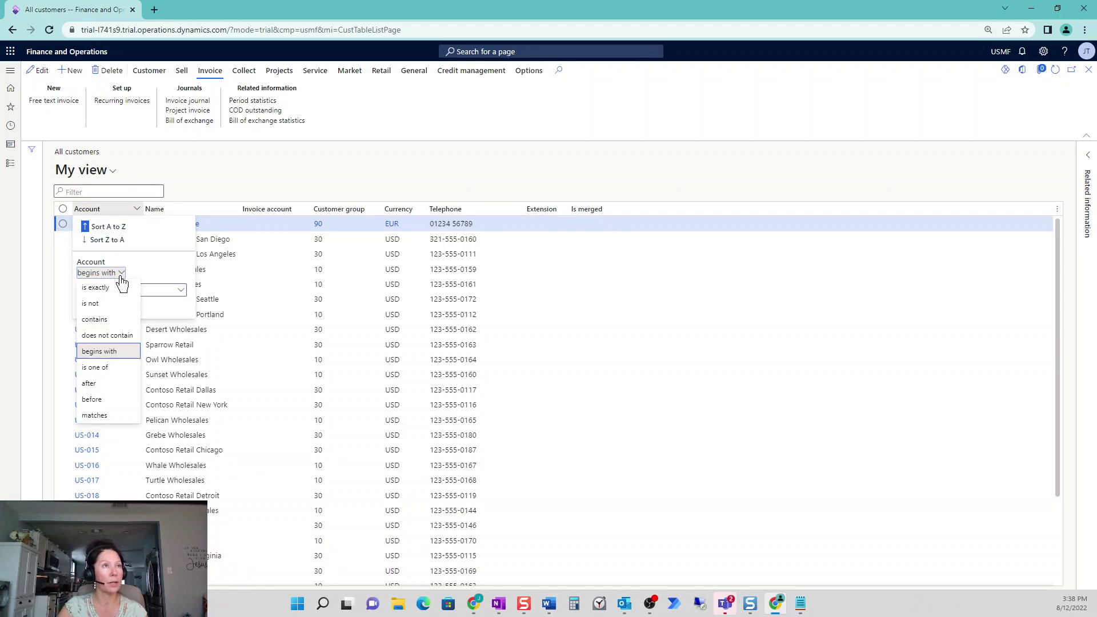
left_click(98, 319)
key("ctrl+v")
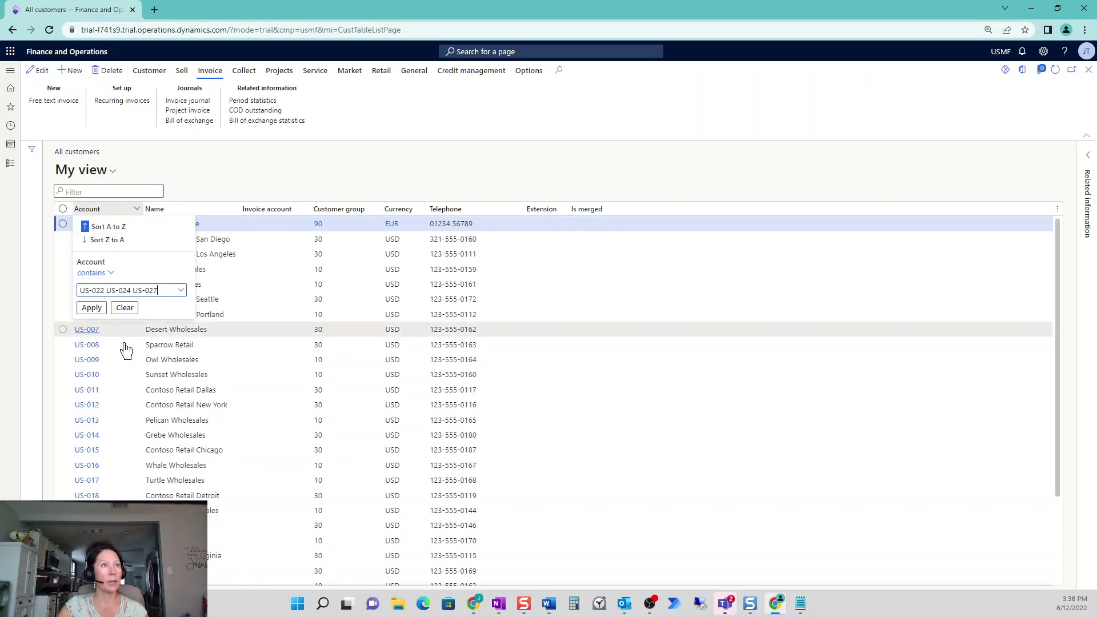
left_click(111, 275)
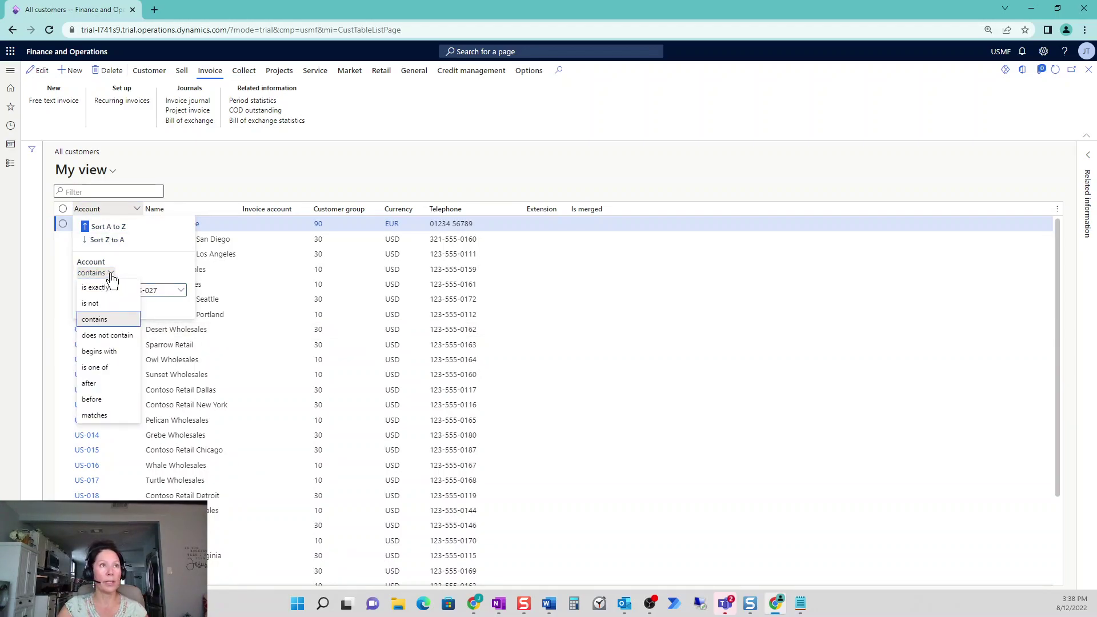
left_click(112, 367)
left_click(180, 305)
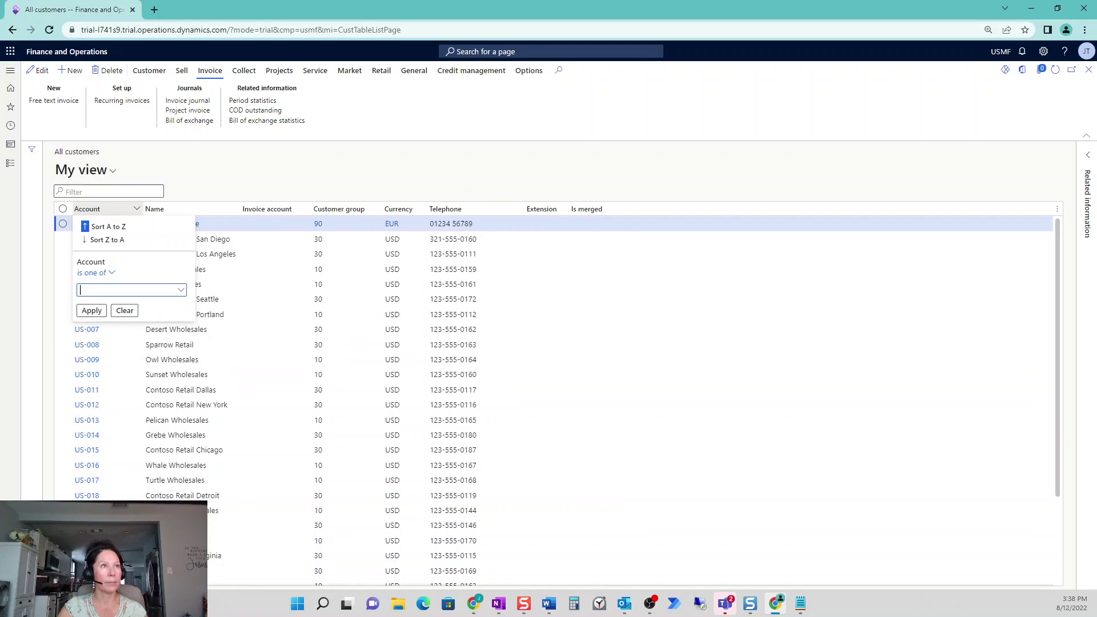
left_click(94, 357)
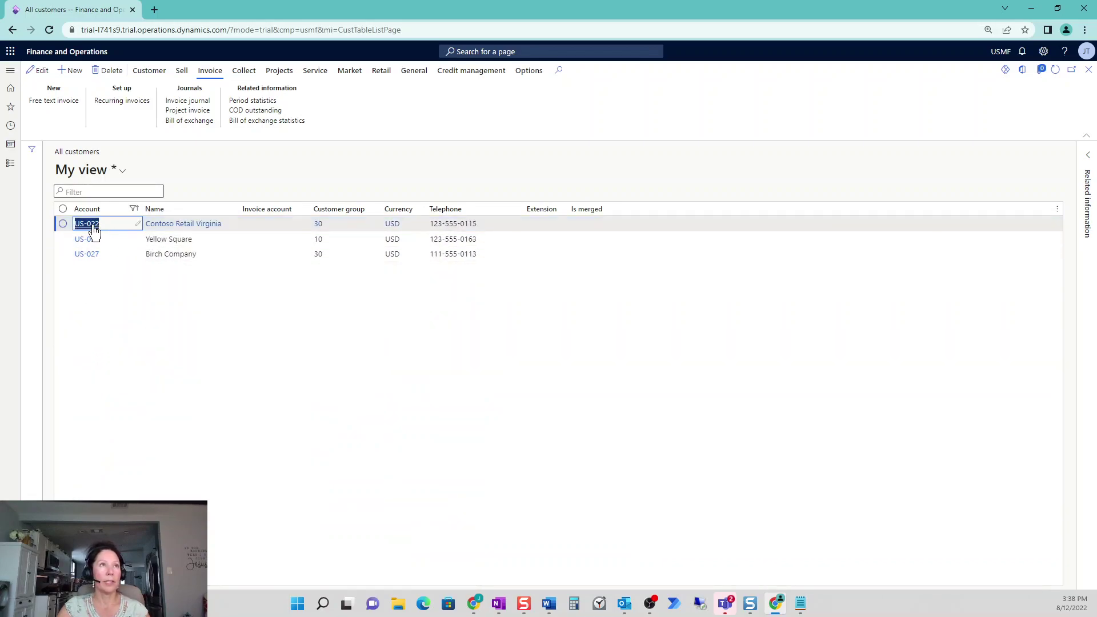
left_click(63, 224)
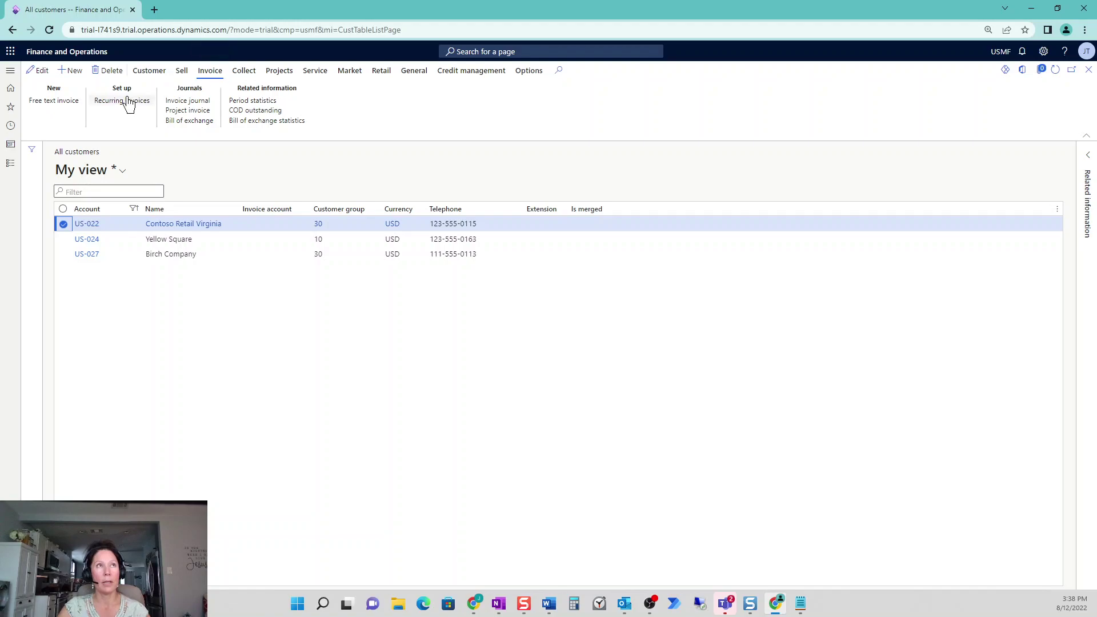
Give US-022 a recurring invoice from template 5599BLDG billing 8/1/2022 to 12/31/2022
left_click(133, 102)
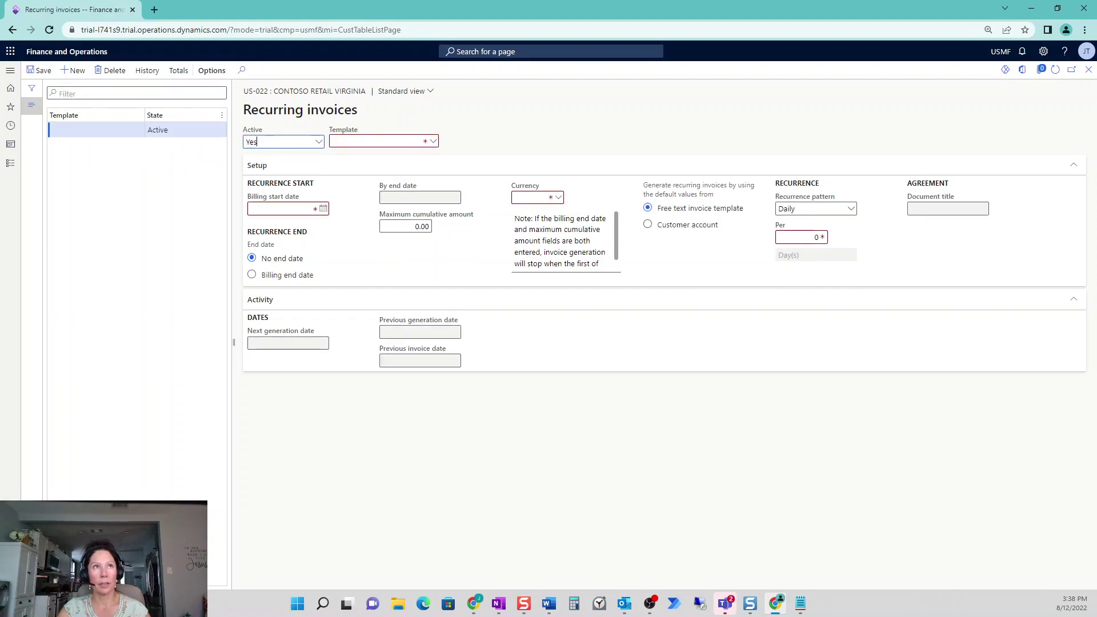
left_click(433, 142)
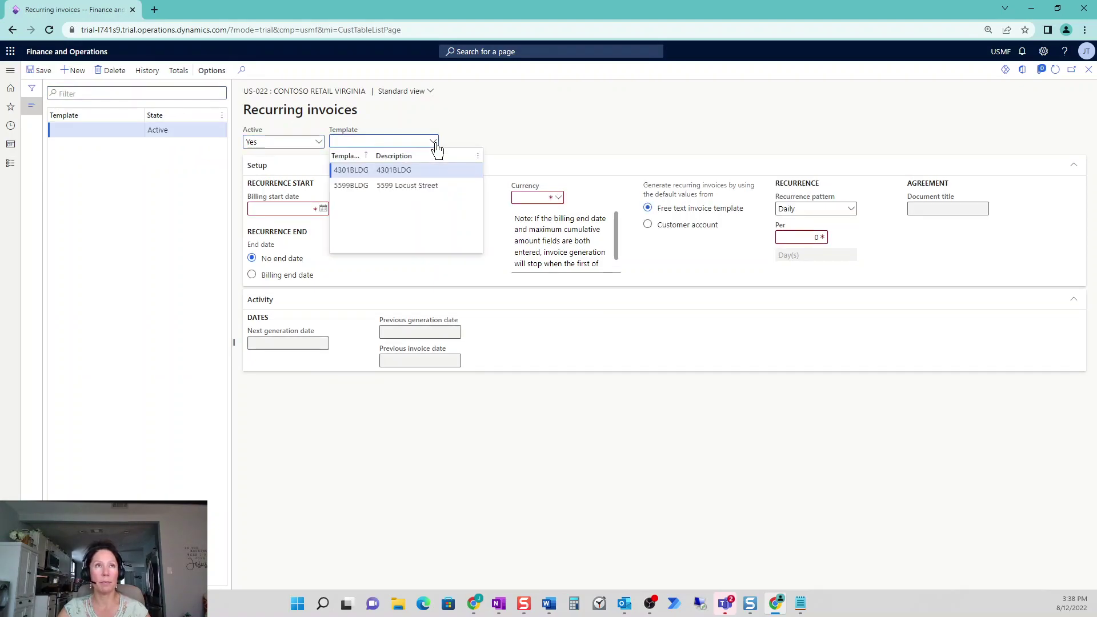
left_click(351, 185)
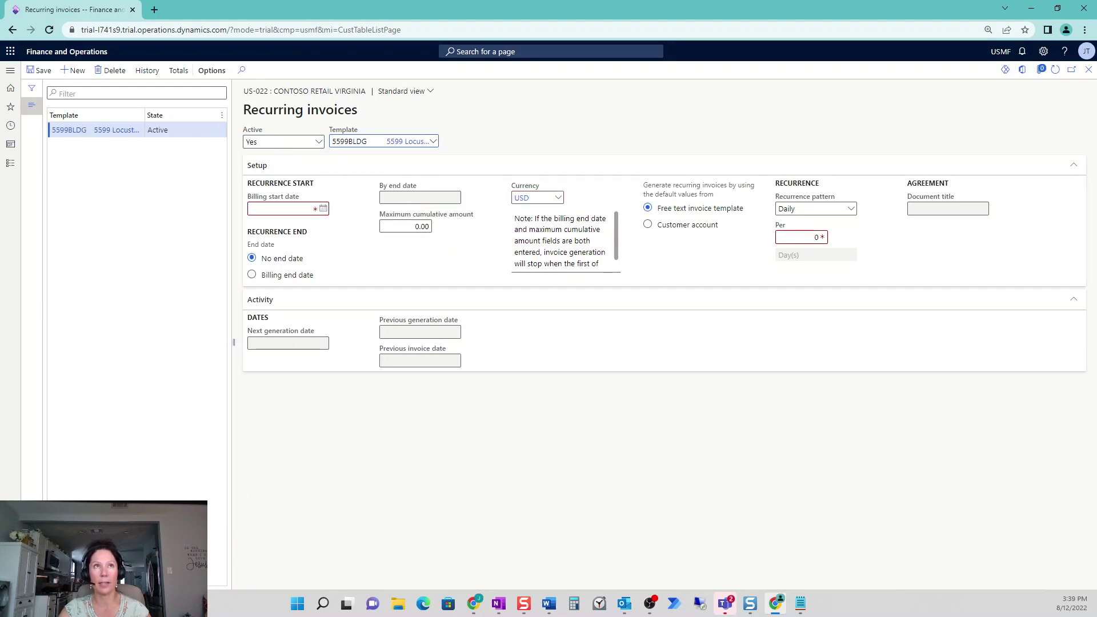
left_click(324, 210)
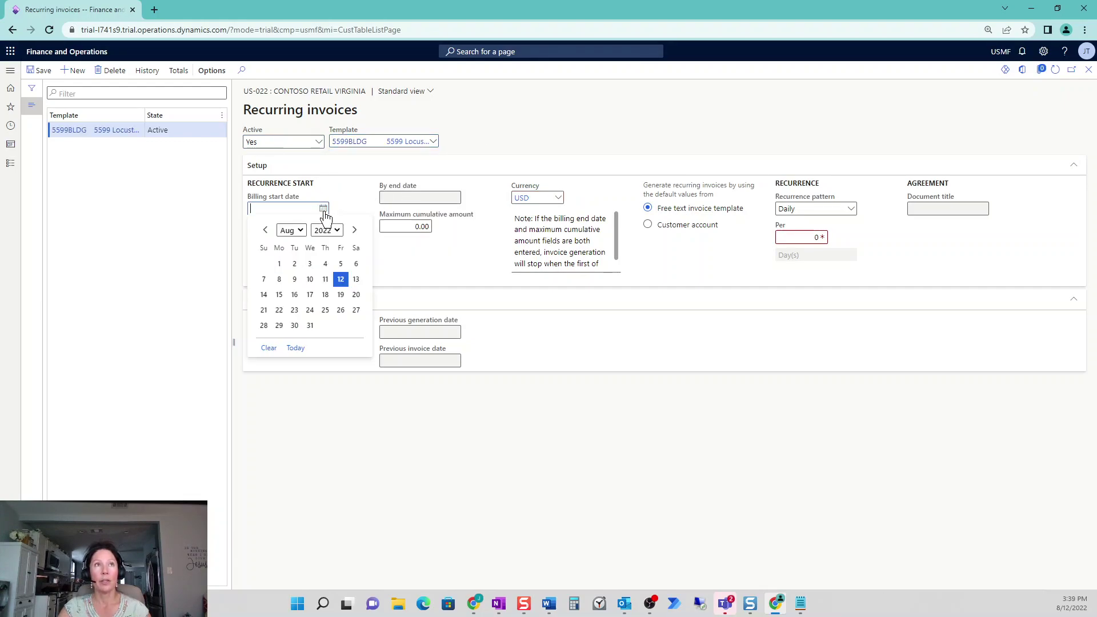
left_click(287, 262)
left_click(252, 275)
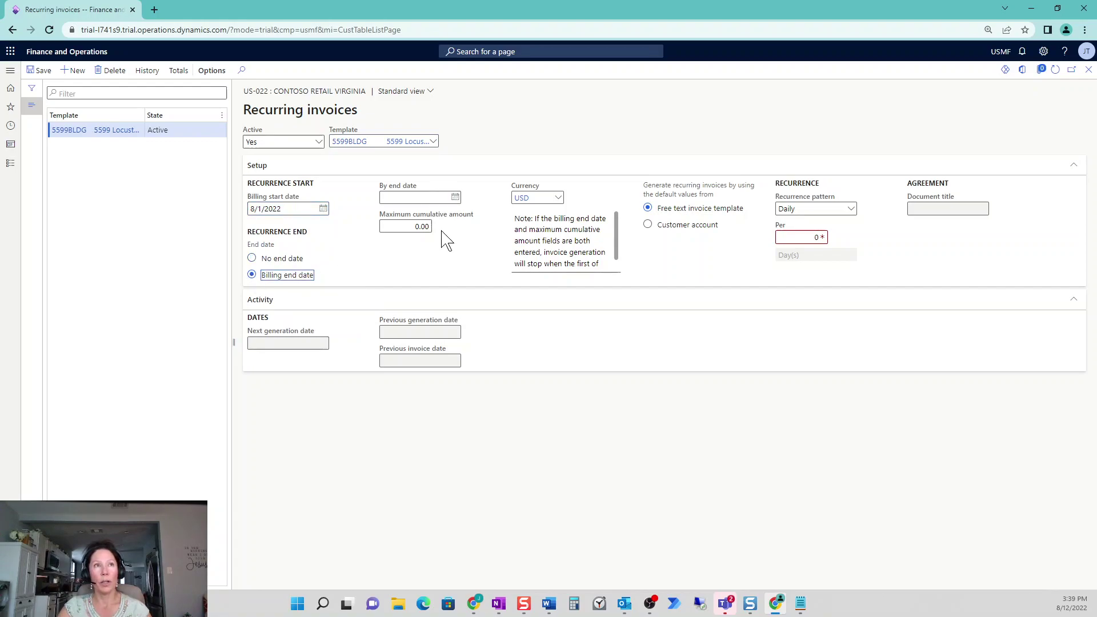
left_click(455, 197)
left_click(486, 220)
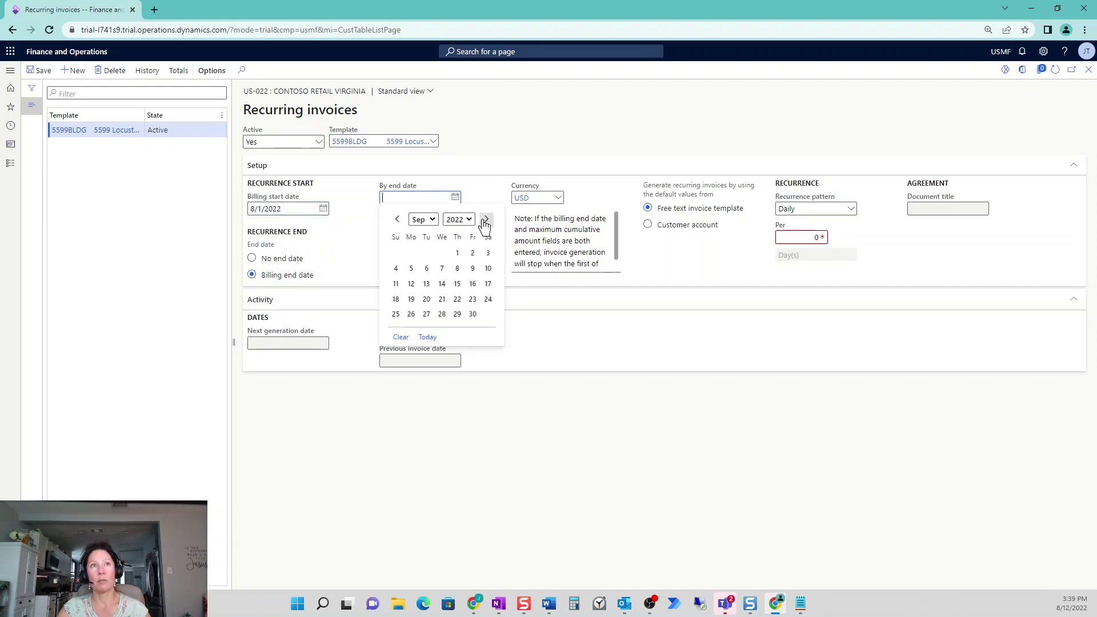
left_click(485, 219)
left_click(486, 219)
left_click(486, 219)
left_click(488, 313)
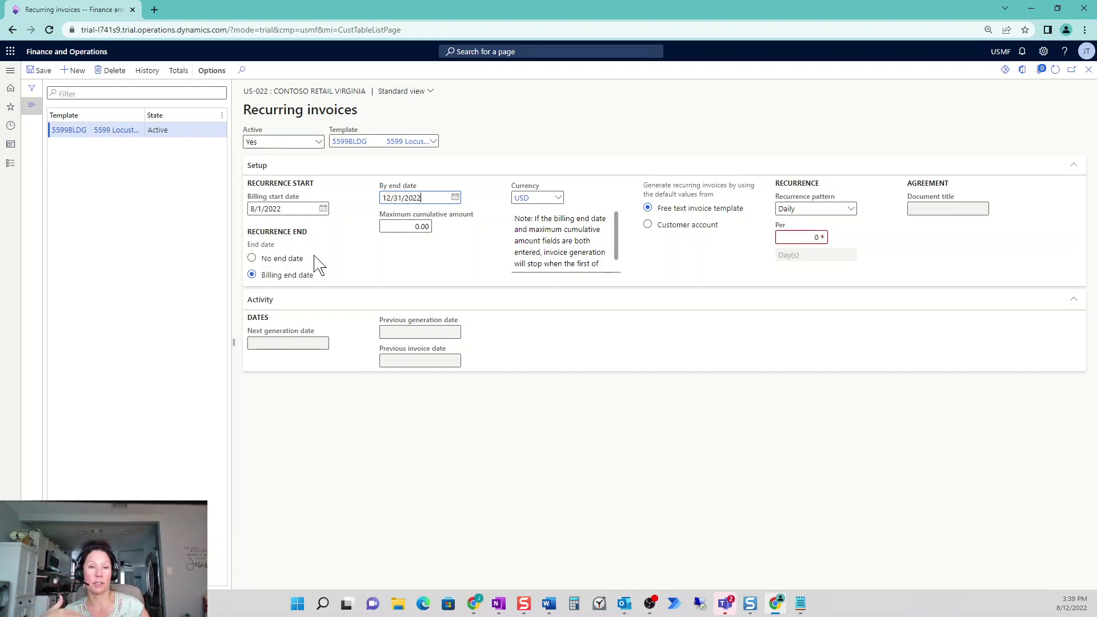
Set the recurrence to Monthly, every 1 month, and save it
left_click(851, 209)
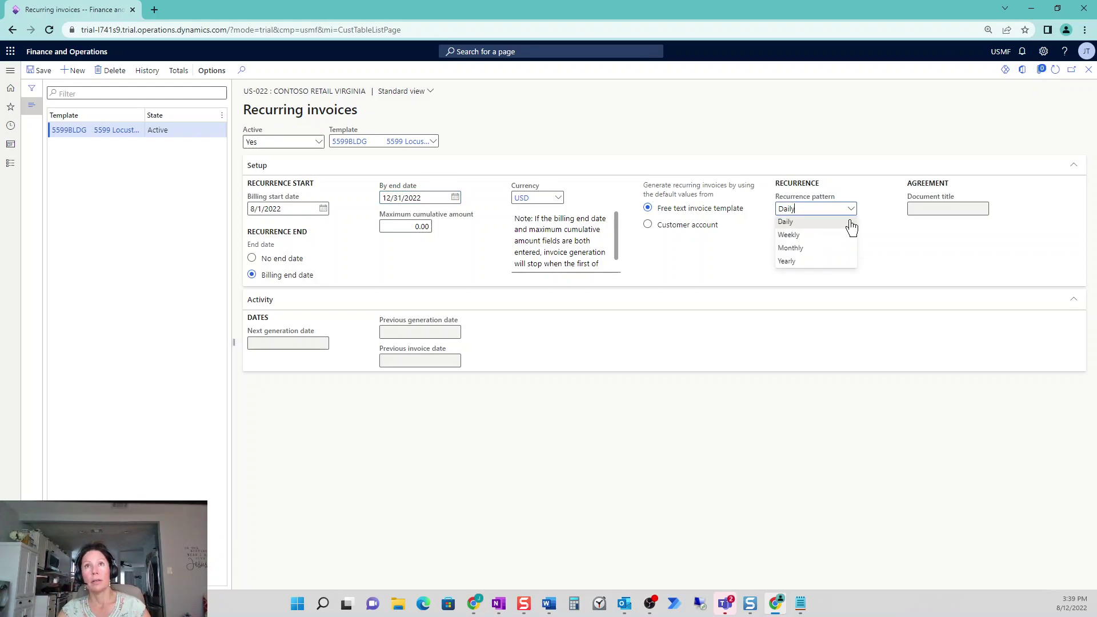
left_click(815, 249)
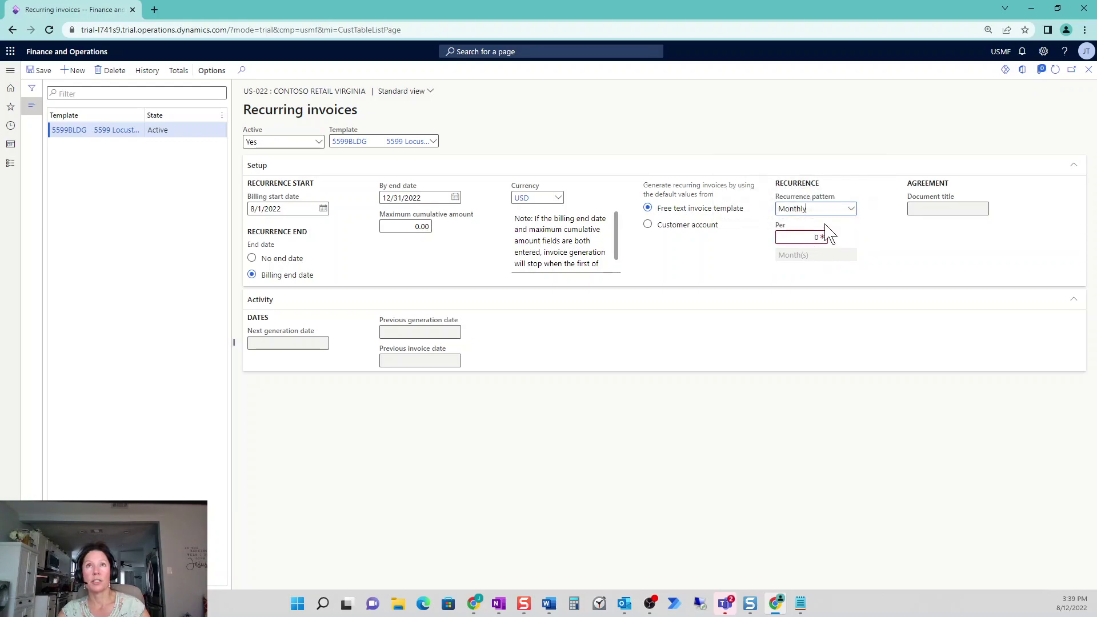
left_click(823, 237)
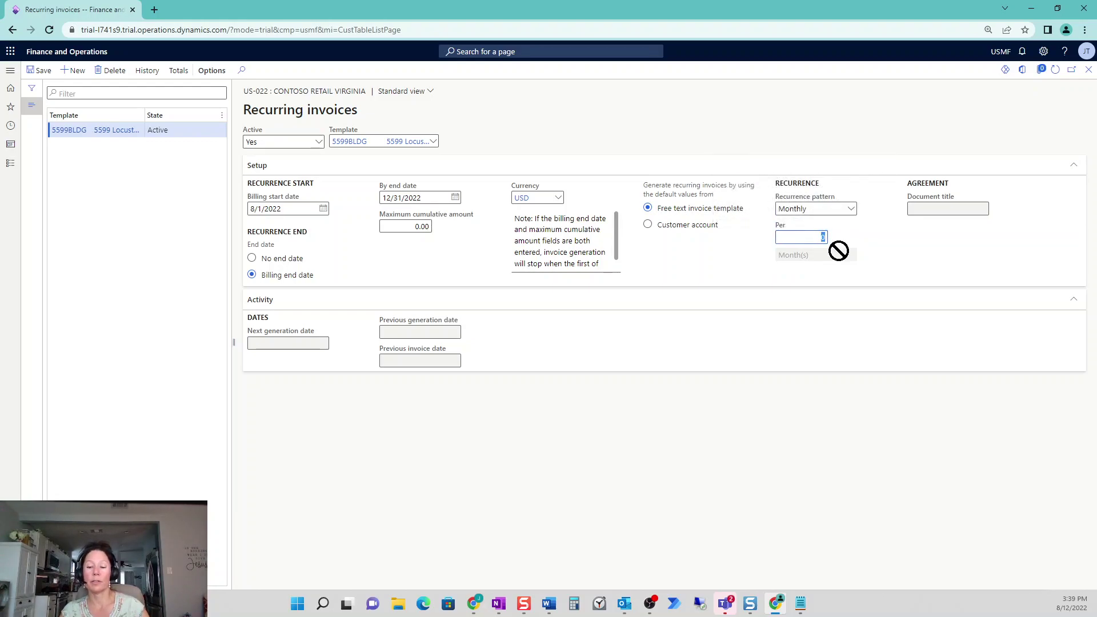
key("Tab")
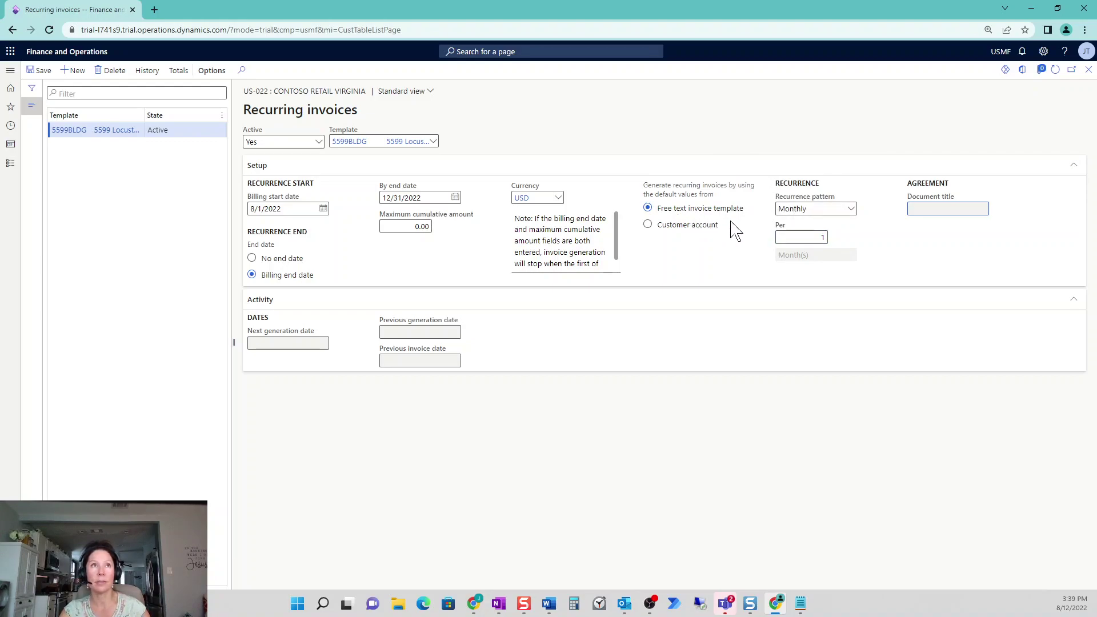
left_click(39, 71)
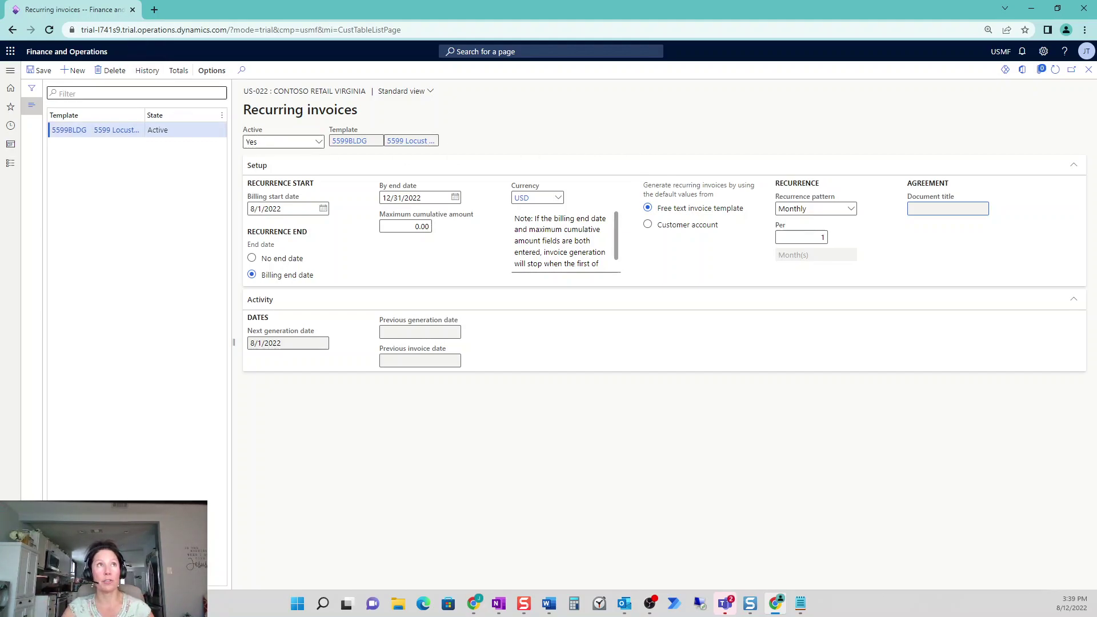
Select customer US-024 Yellow Square and start a new recurring invoice for it
left_click(1089, 70)
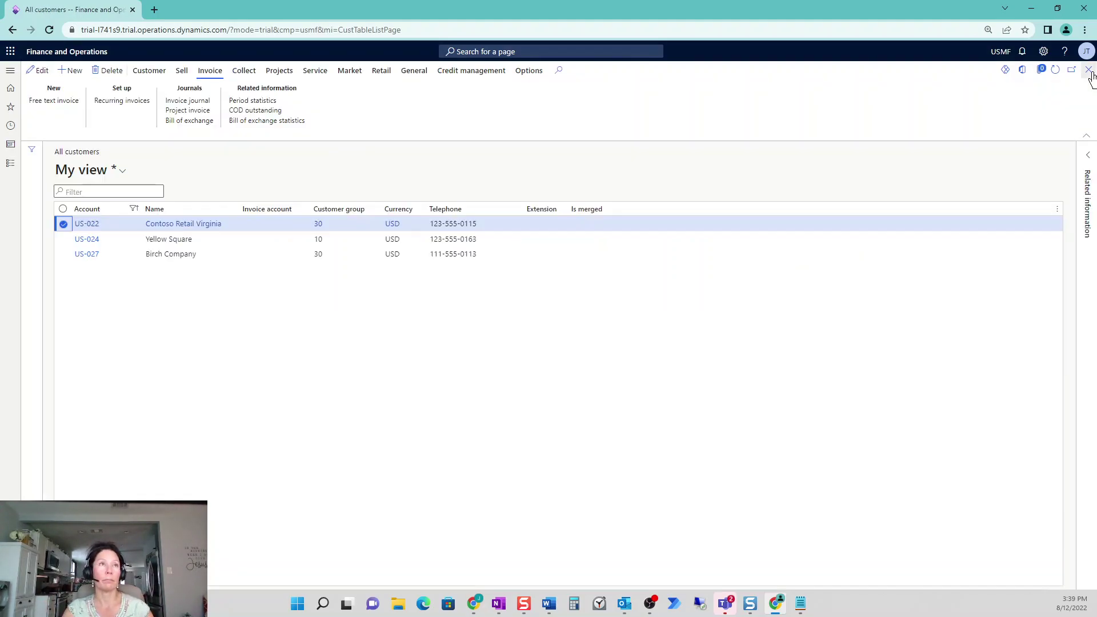
left_click(191, 239)
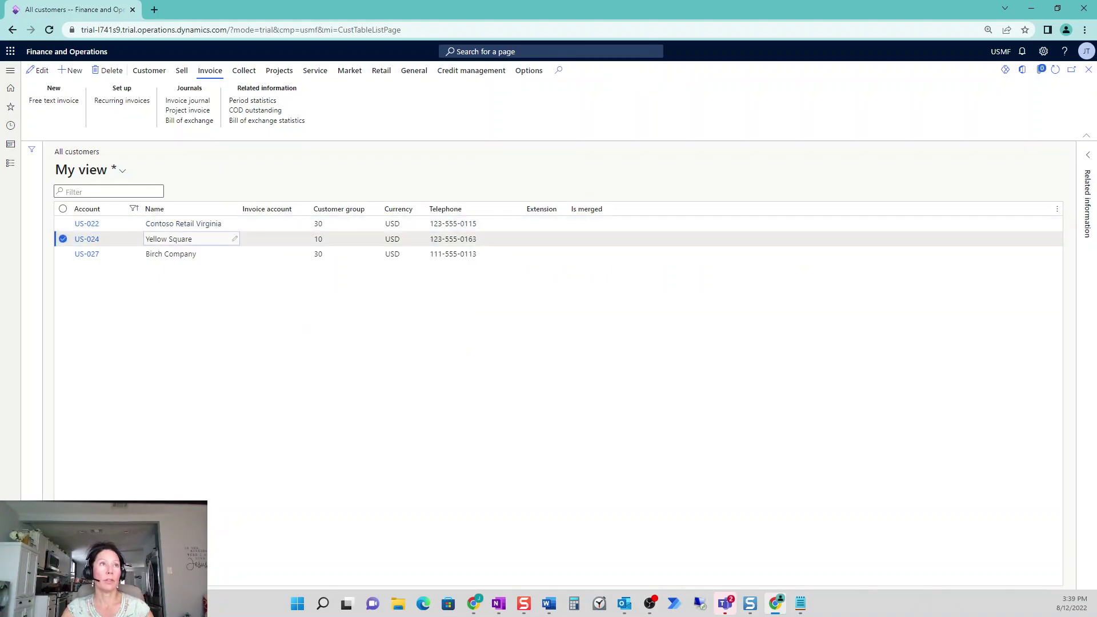
left_click(138, 103)
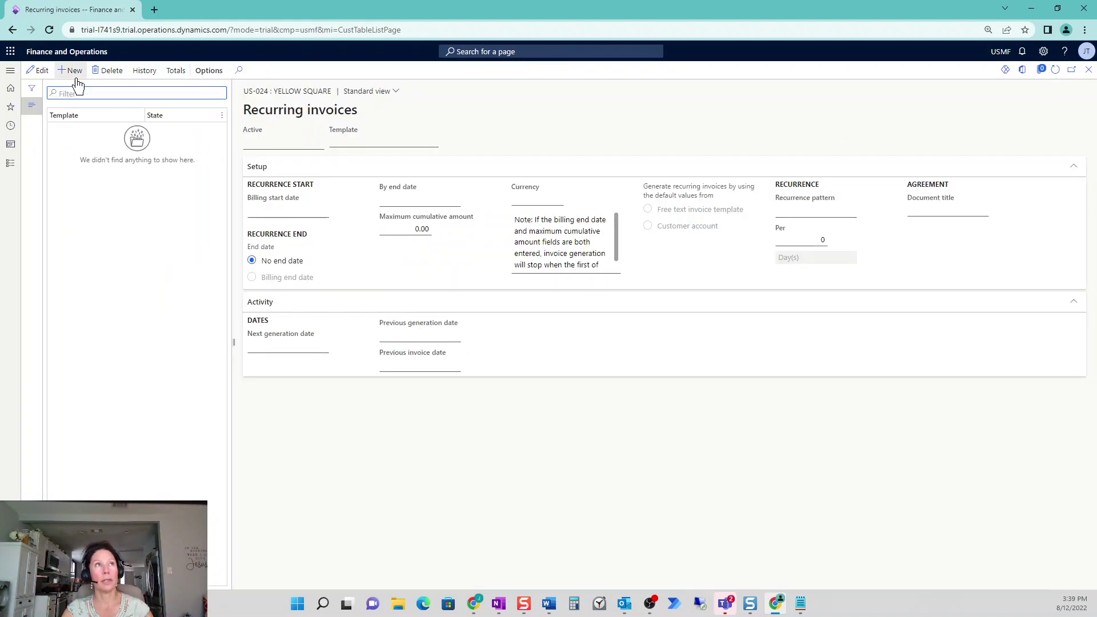
left_click(76, 79)
Use template 5599BLDG with billing from 8/1/2022 to 12/31/2022
left_click(431, 147)
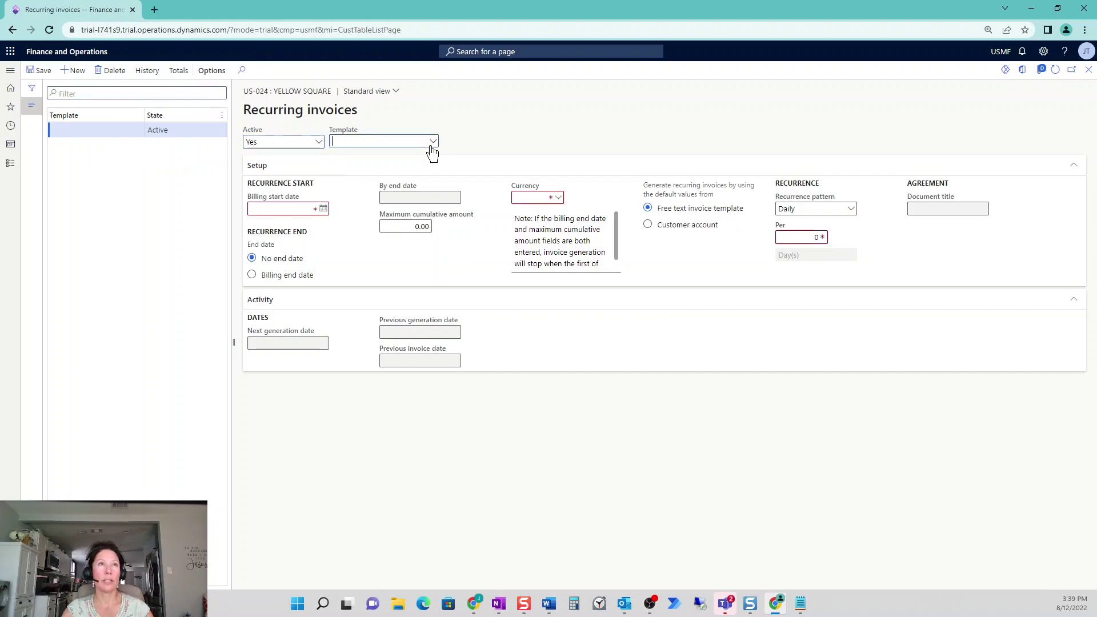
left_click(439, 190)
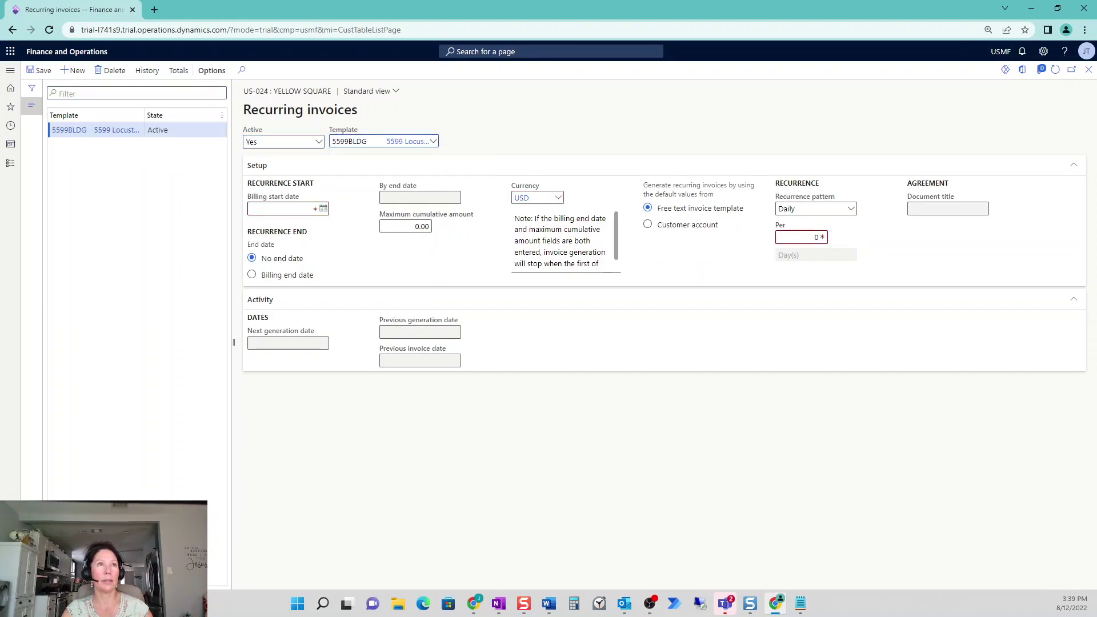
left_click(323, 209)
left_click(279, 263)
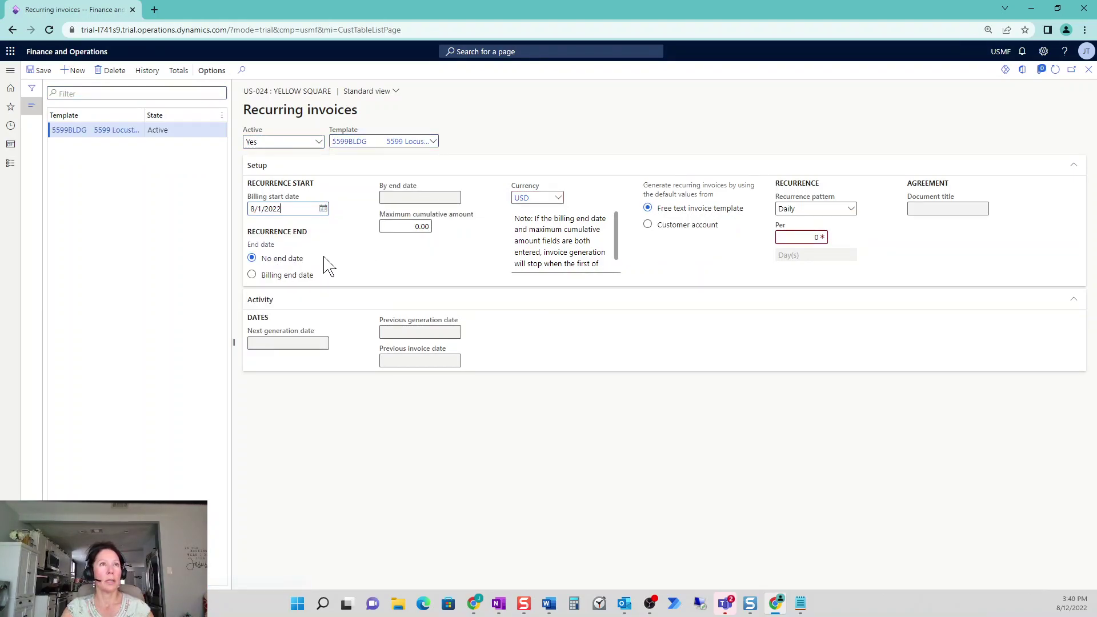
left_click(288, 276)
left_click(455, 197)
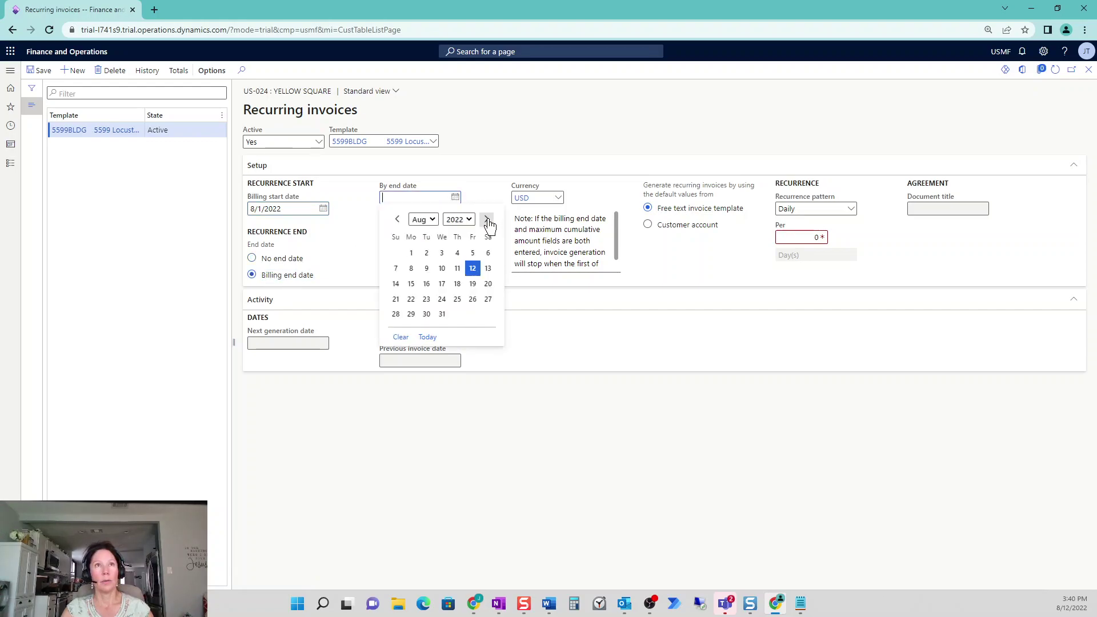
left_click(487, 219)
left_click(487, 219)
left_click(487, 219)
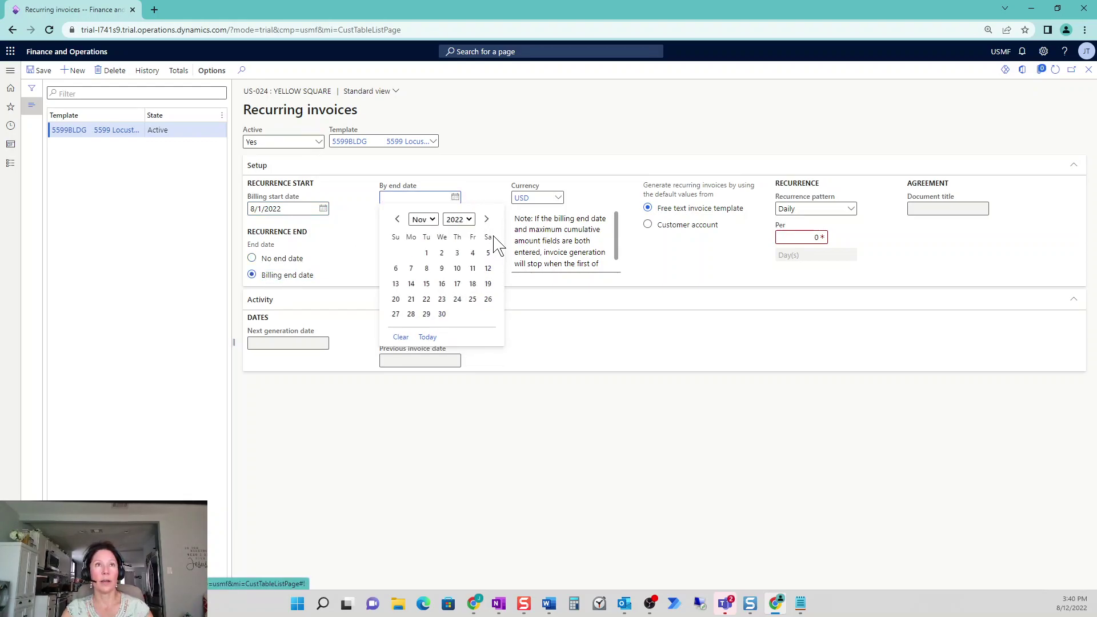
left_click(487, 220)
left_click(488, 314)
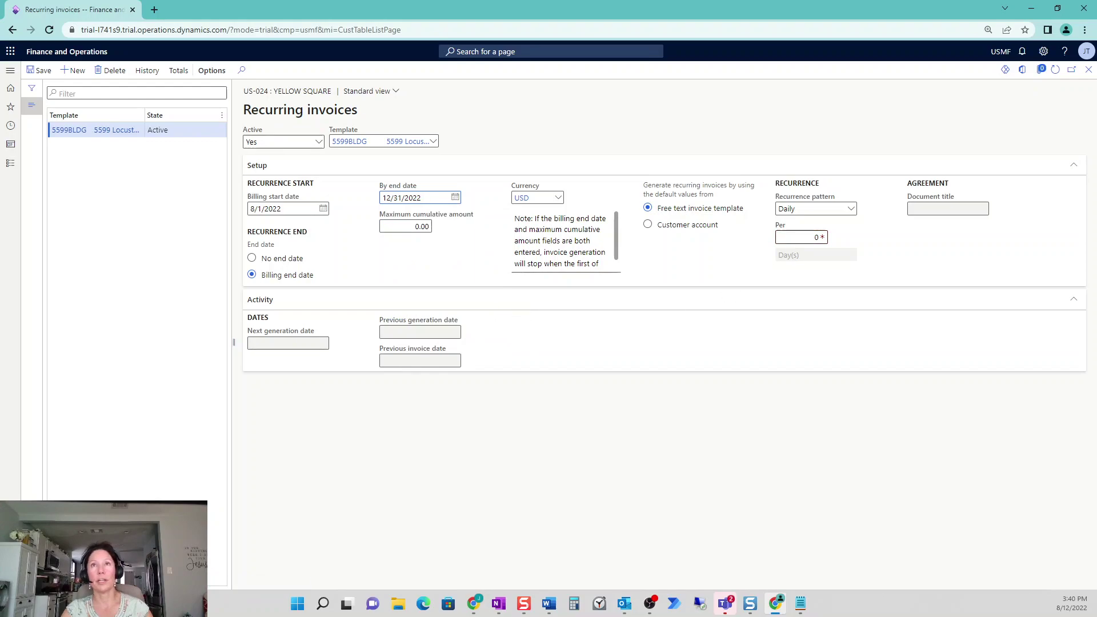
Make Yellow Square's invoice recur monthly, save it, and close the form
left_click(852, 209)
left_click(825, 251)
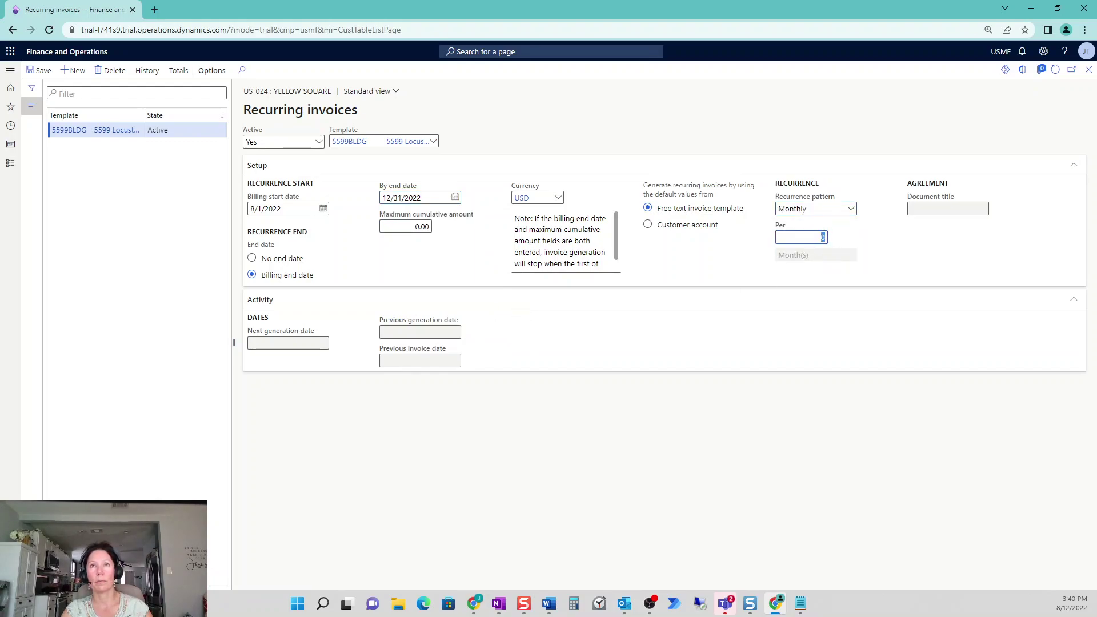
left_click(39, 70)
left_click(1088, 70)
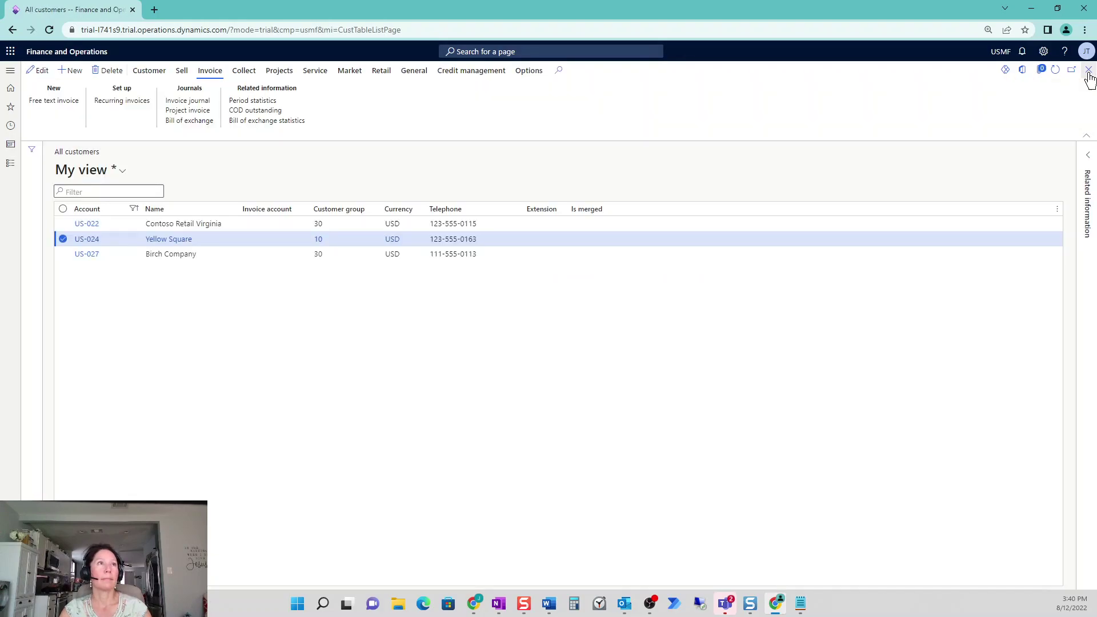
Select customer US-027 Birch Company in the filtered list
left_click(62, 254)
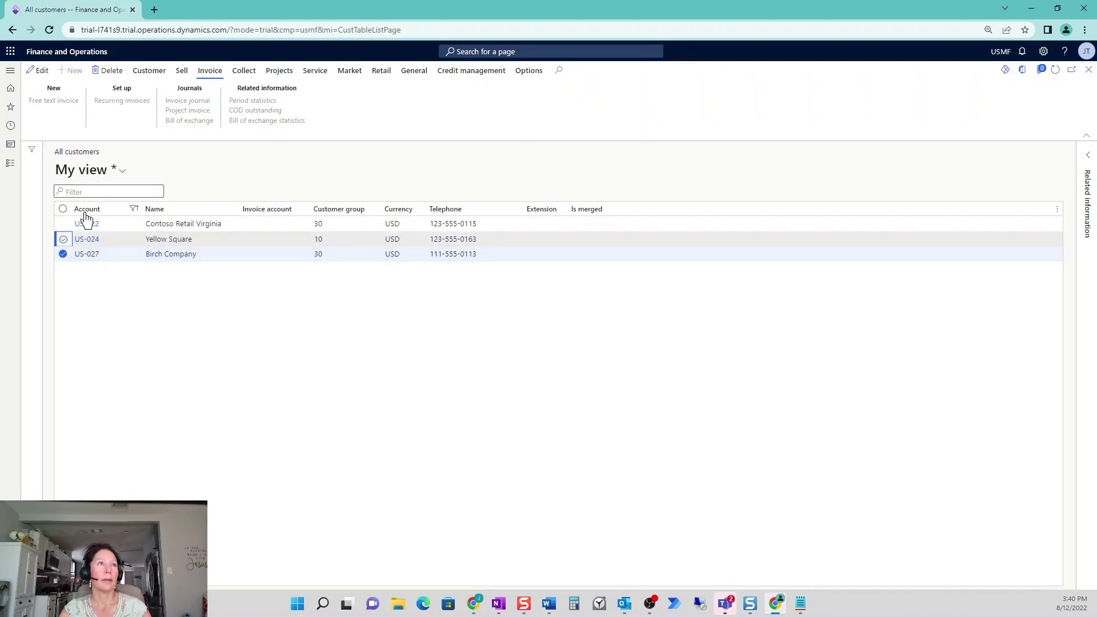
left_click(129, 102)
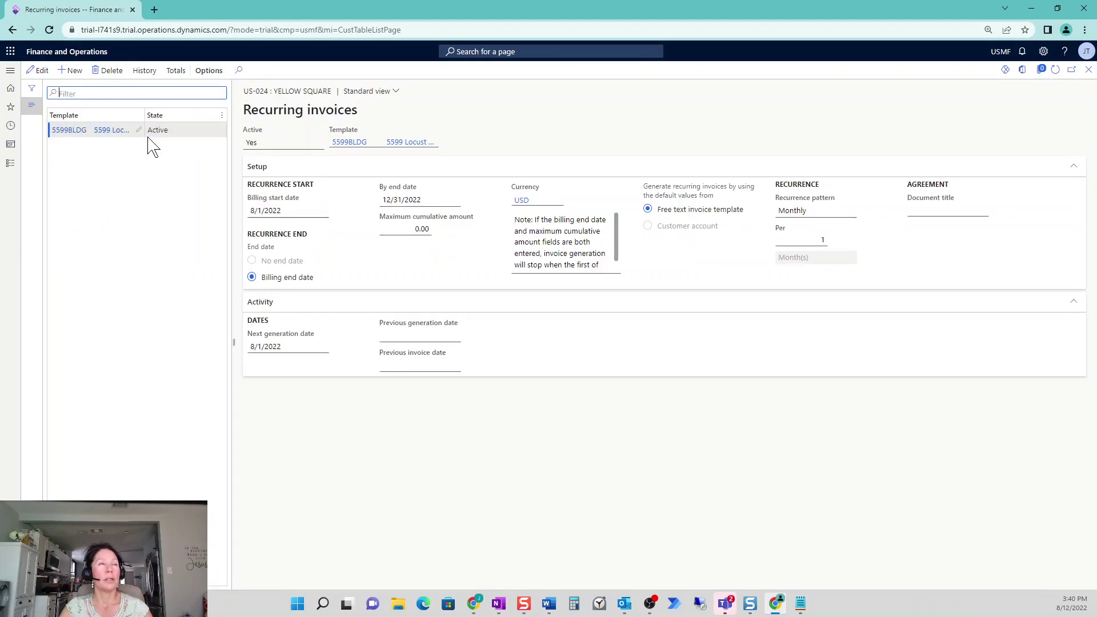
left_click(1088, 70)
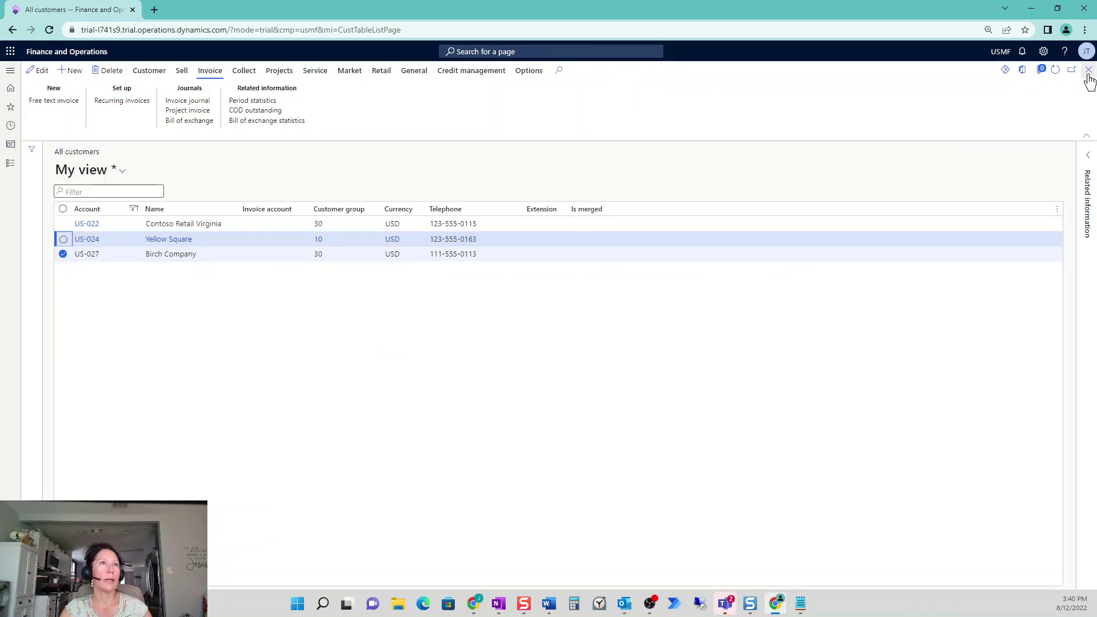
left_click(63, 209)
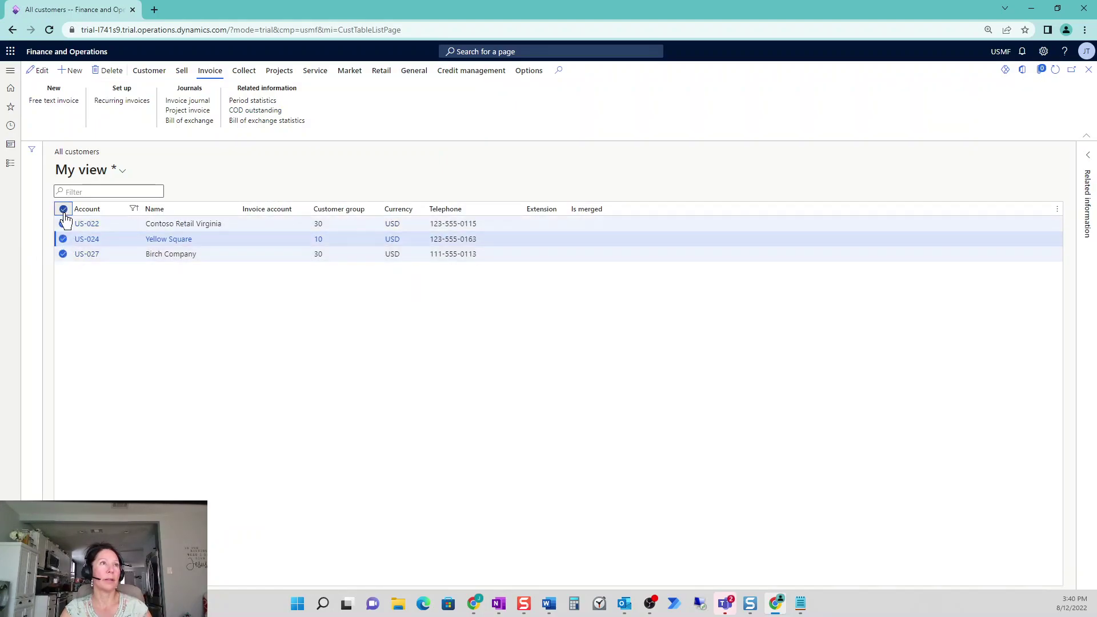
left_click(63, 209)
left_click(63, 256)
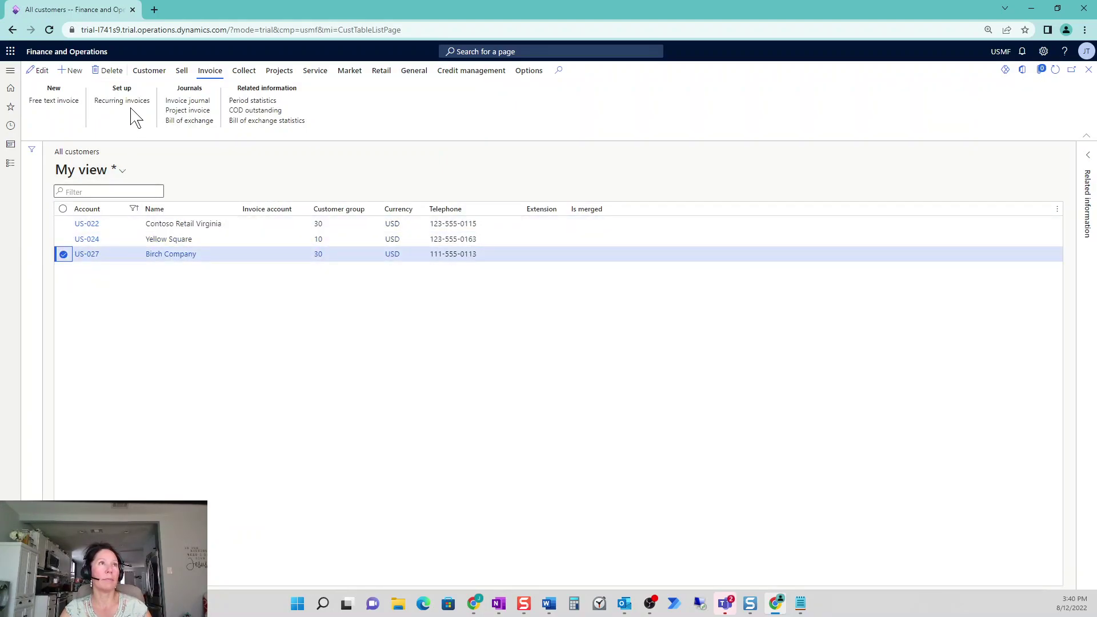
Create a Birch Company recurring invoice from 5599BLDG billing 8/1/2022 to 12/31/2022
left_click(129, 103)
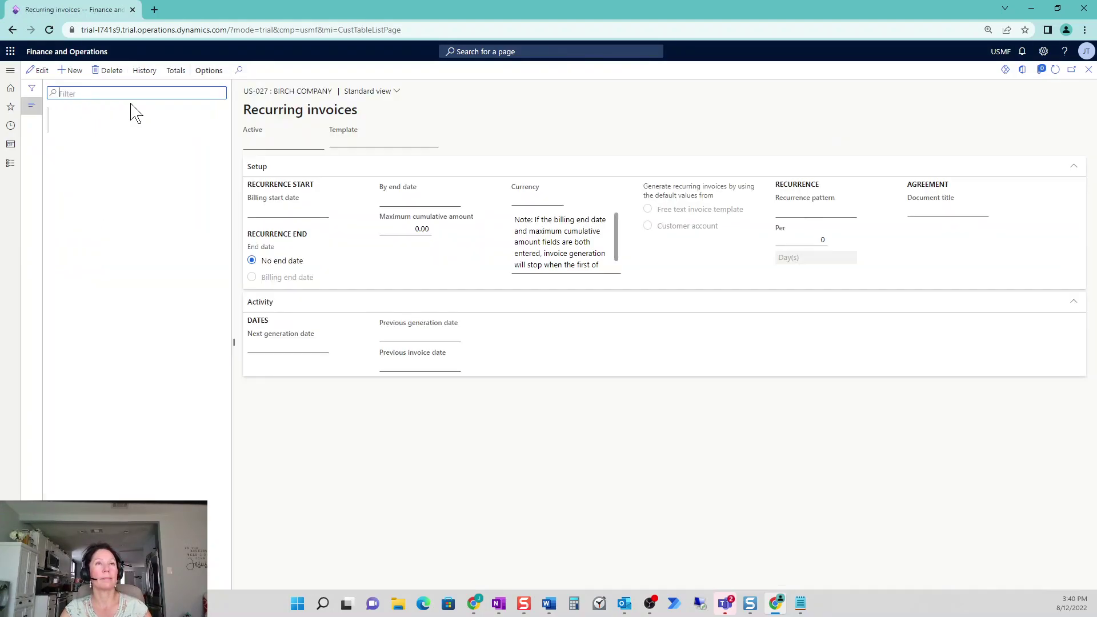
left_click(73, 71)
left_click(433, 141)
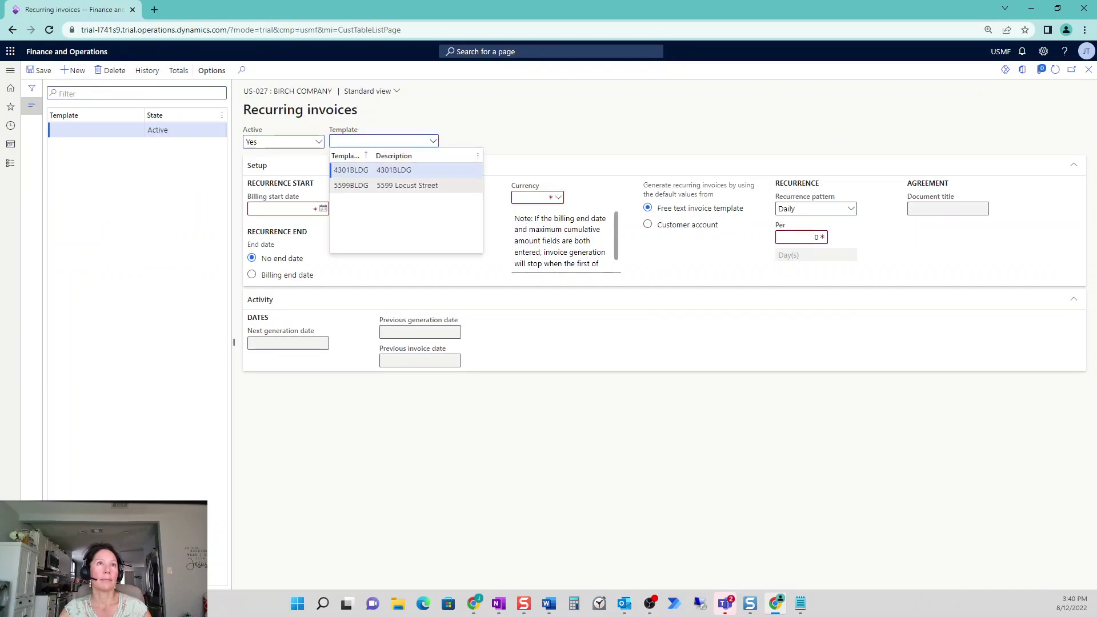
left_click(396, 186)
left_click(323, 210)
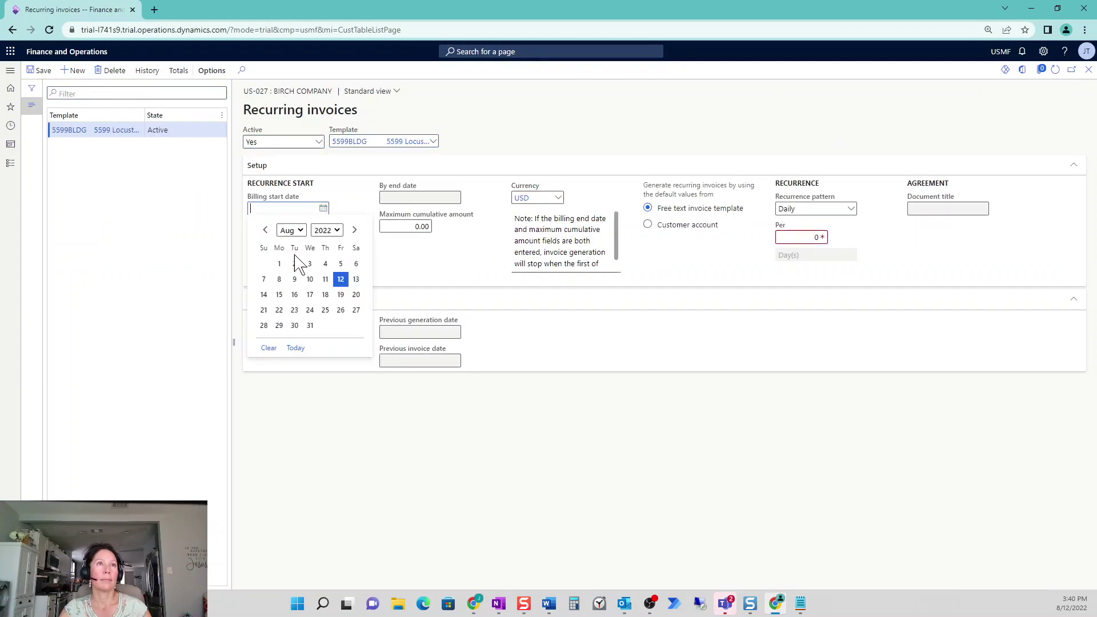
left_click(273, 258)
left_click(252, 275)
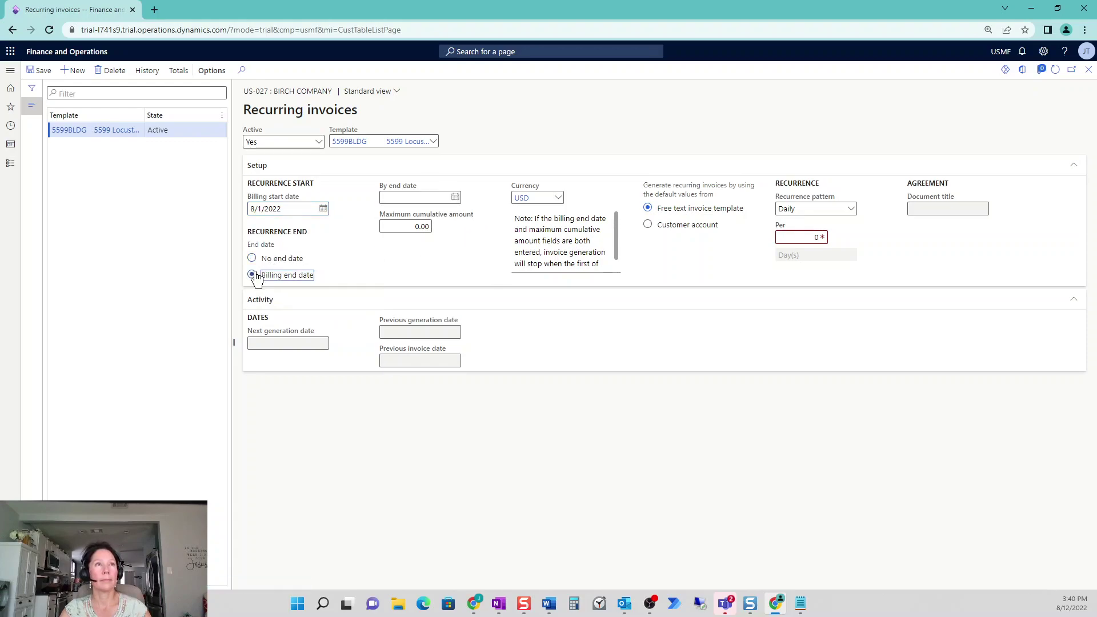
left_click(455, 198)
left_click(486, 220)
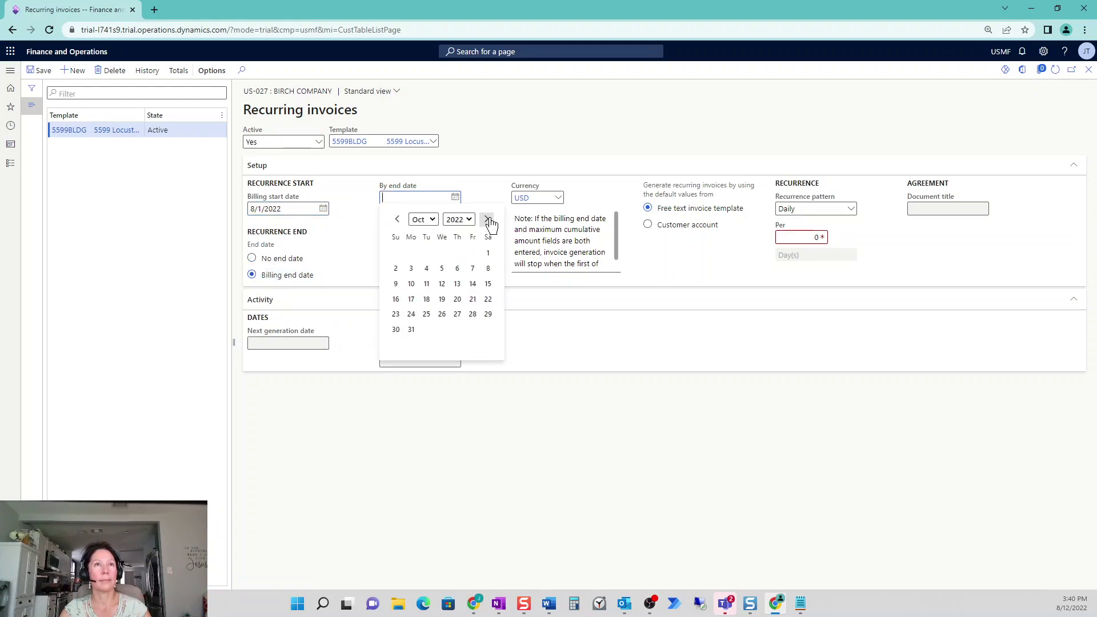
left_click(487, 220)
left_click(486, 219)
left_click(486, 220)
left_click(489, 314)
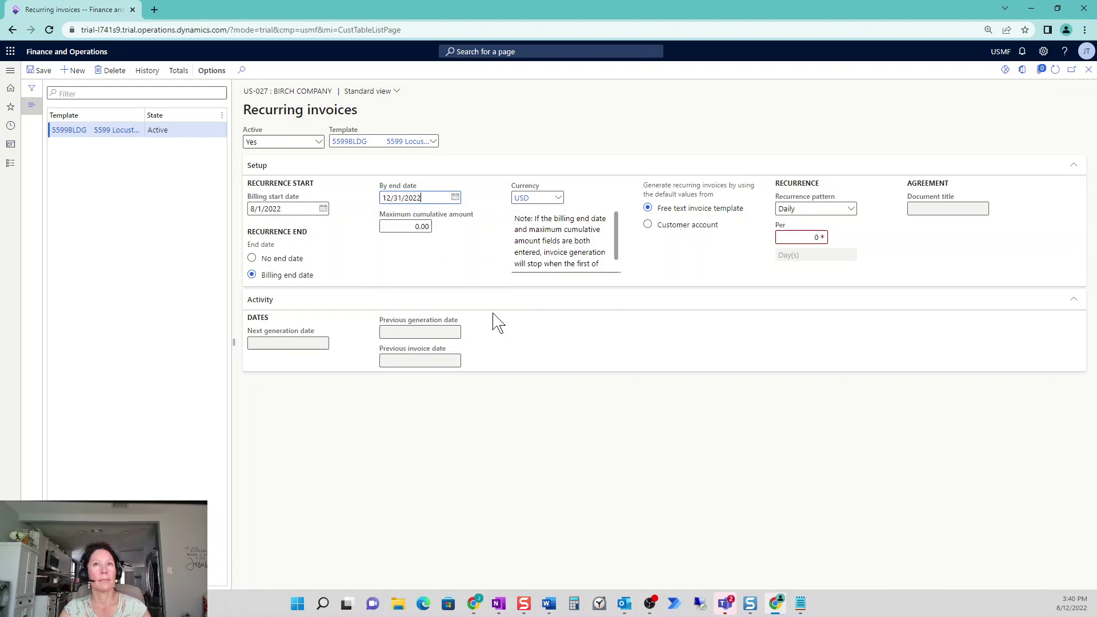
Set the recurrence to Monthly, every 1 month, save, and close the form
left_click(850, 210)
left_click(827, 248)
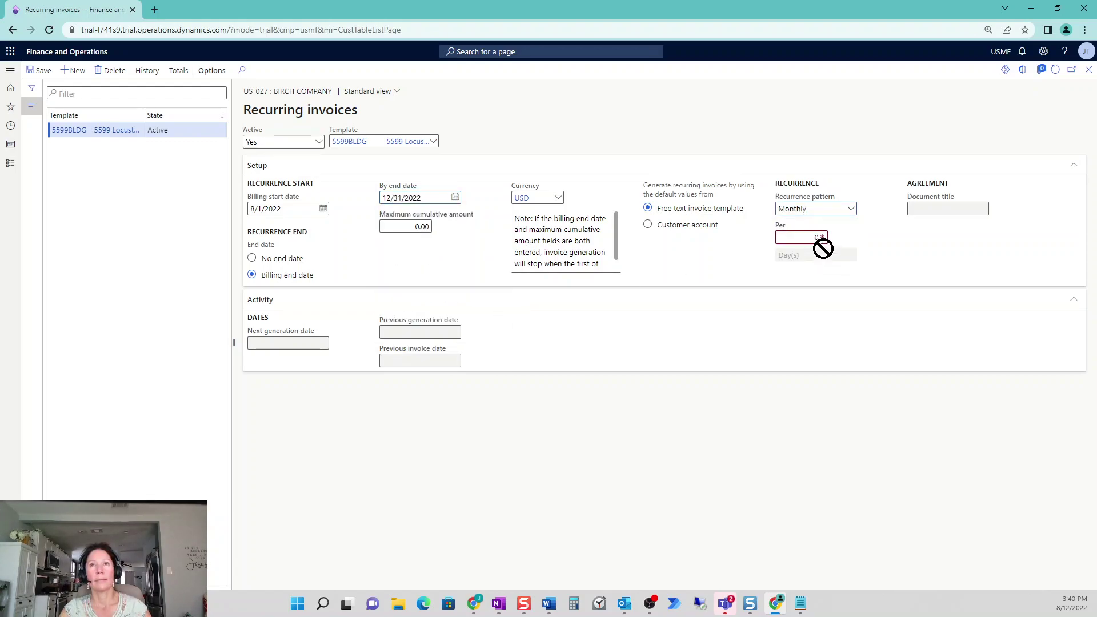
type("1")
key("Tab")
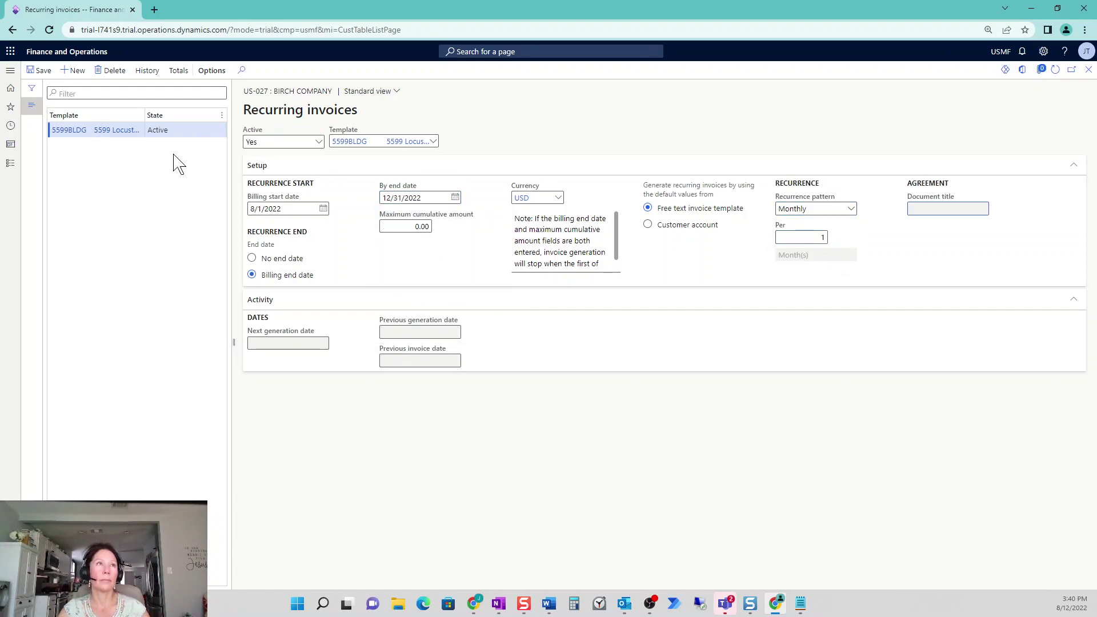
left_click(39, 70)
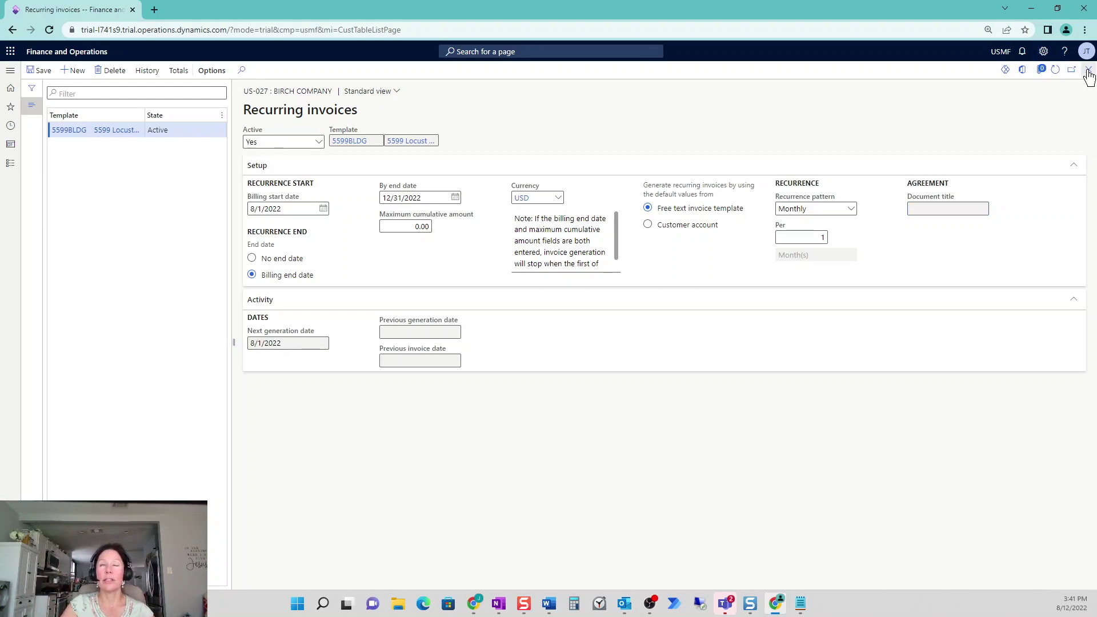
left_click(1089, 70)
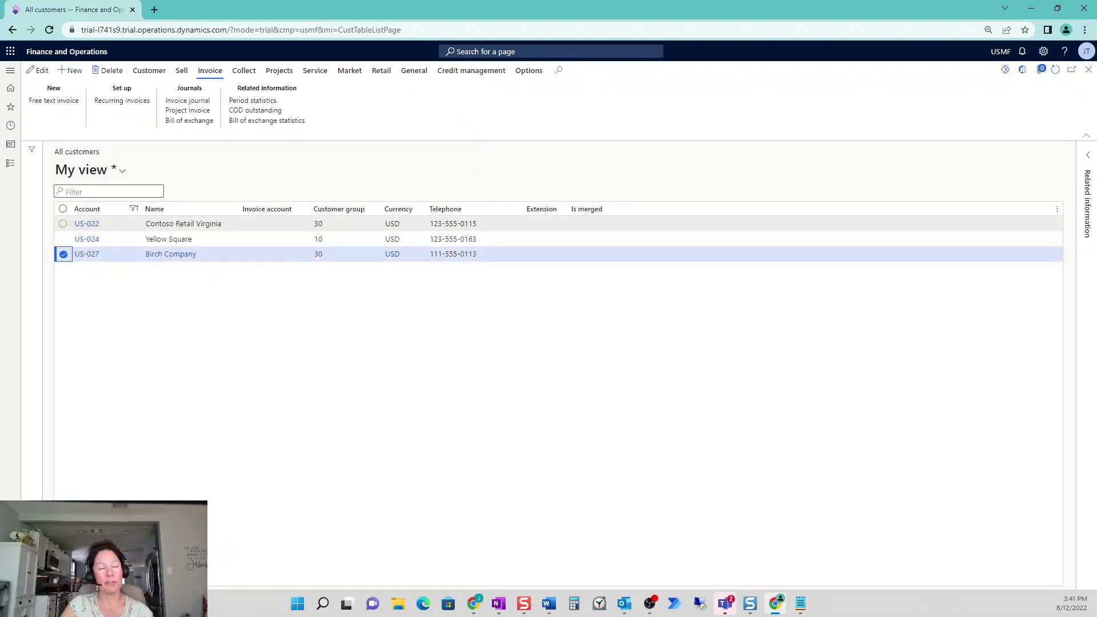
Run Generate recurring invoices for template 5599BLDG with Records to include shown, creating invoice 00006
left_click(16, 170)
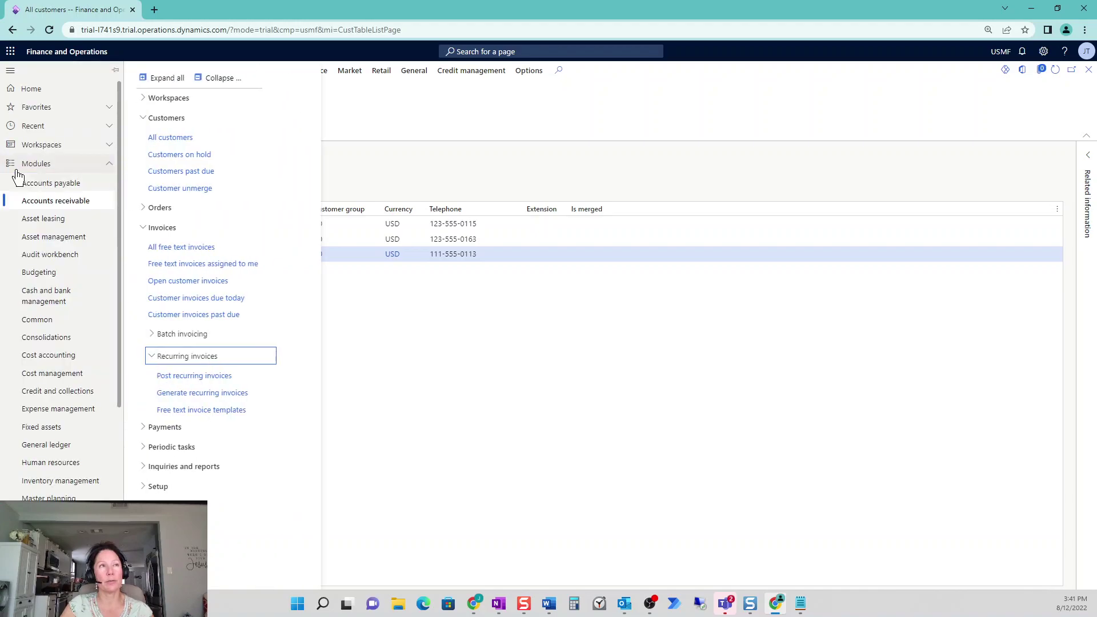
left_click(240, 394)
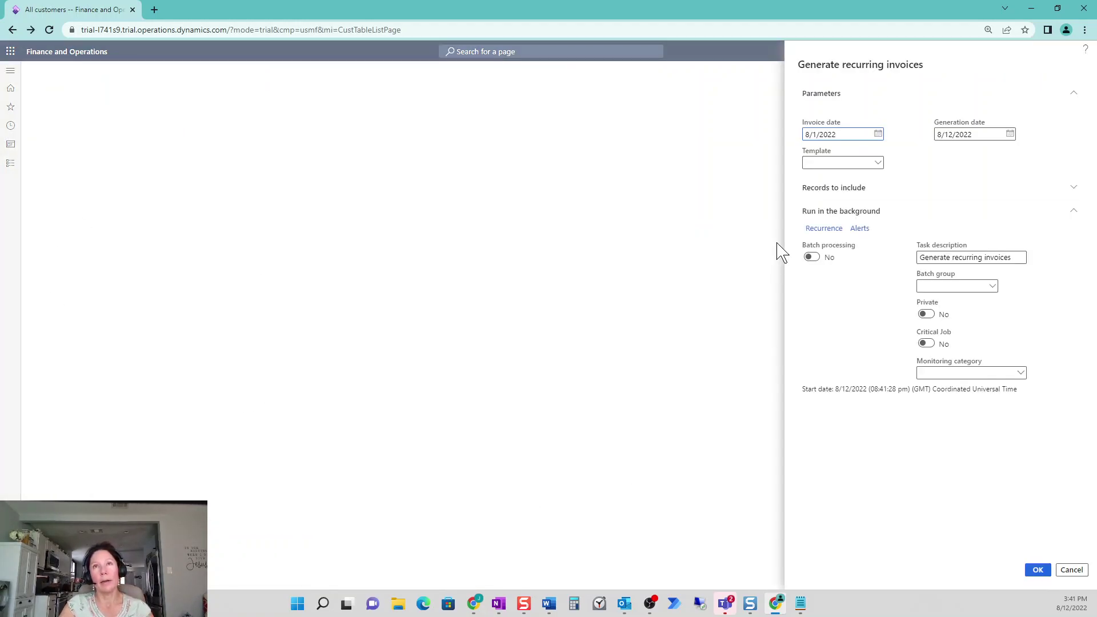
left_click(878, 163)
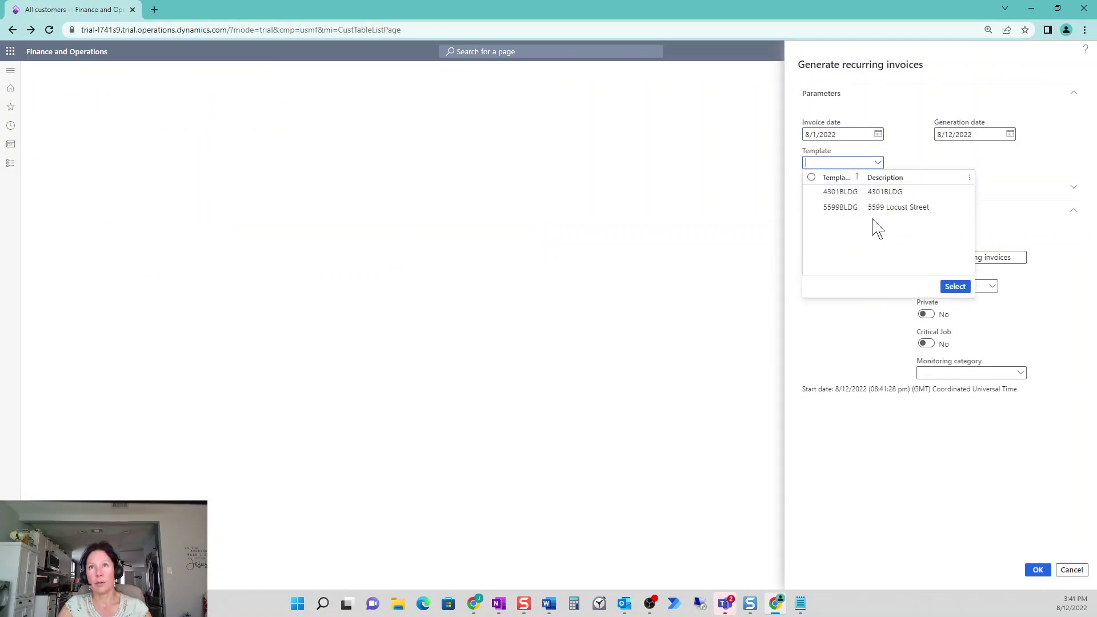
left_click(812, 208)
left_click(955, 286)
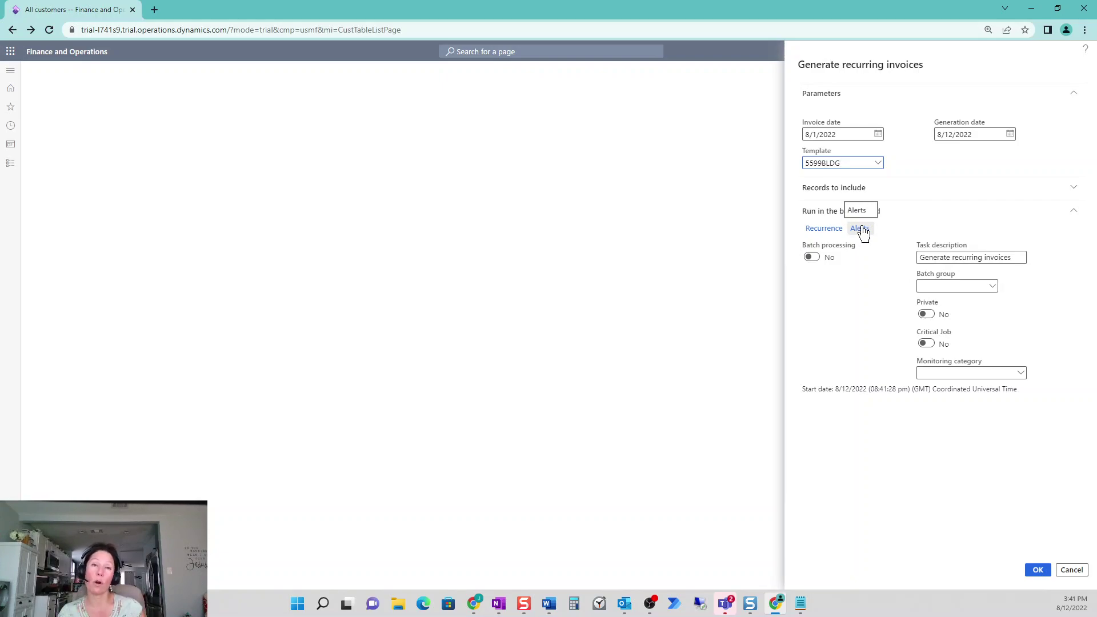
left_click(849, 190)
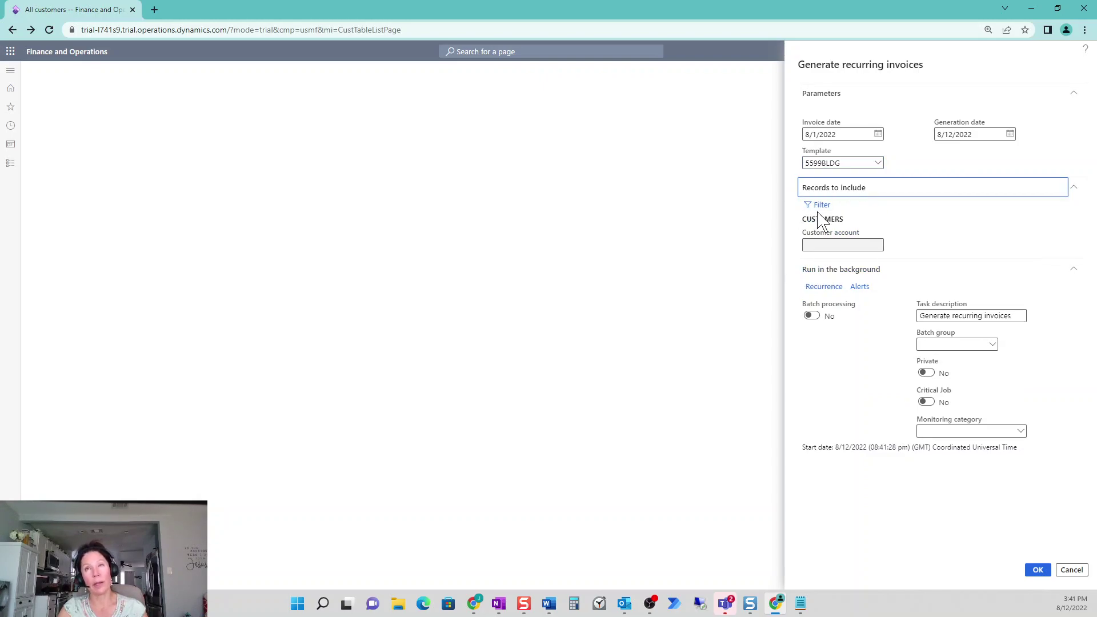
left_click(1037, 572)
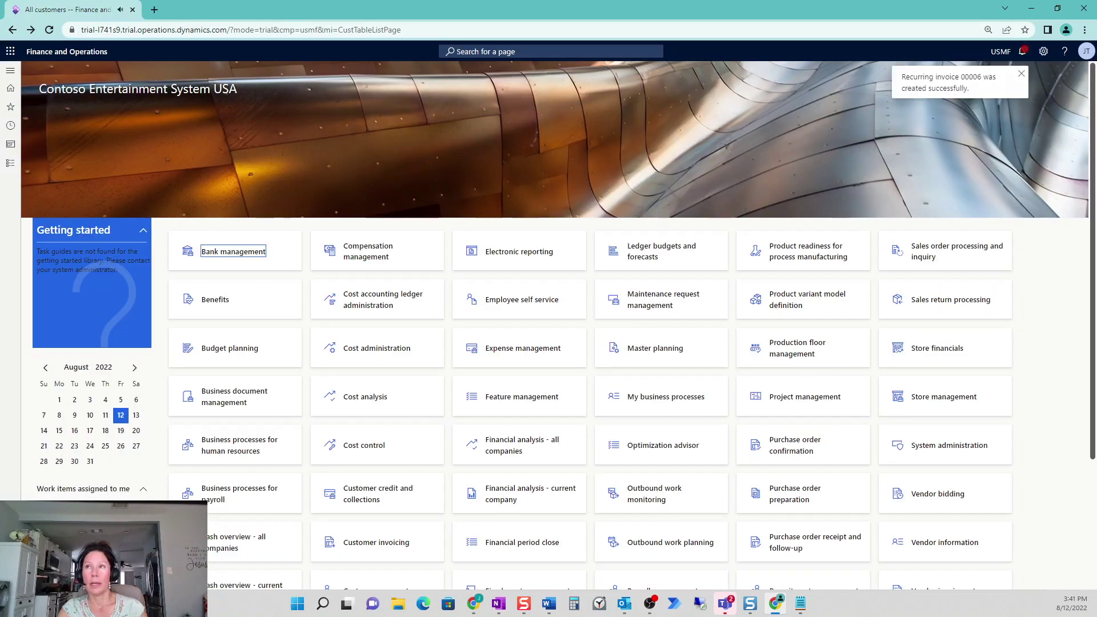
In Post recurring invoices, widen the Recurrence ID column and open recurring invoice 00006
left_click(140, 229)
left_click(11, 172)
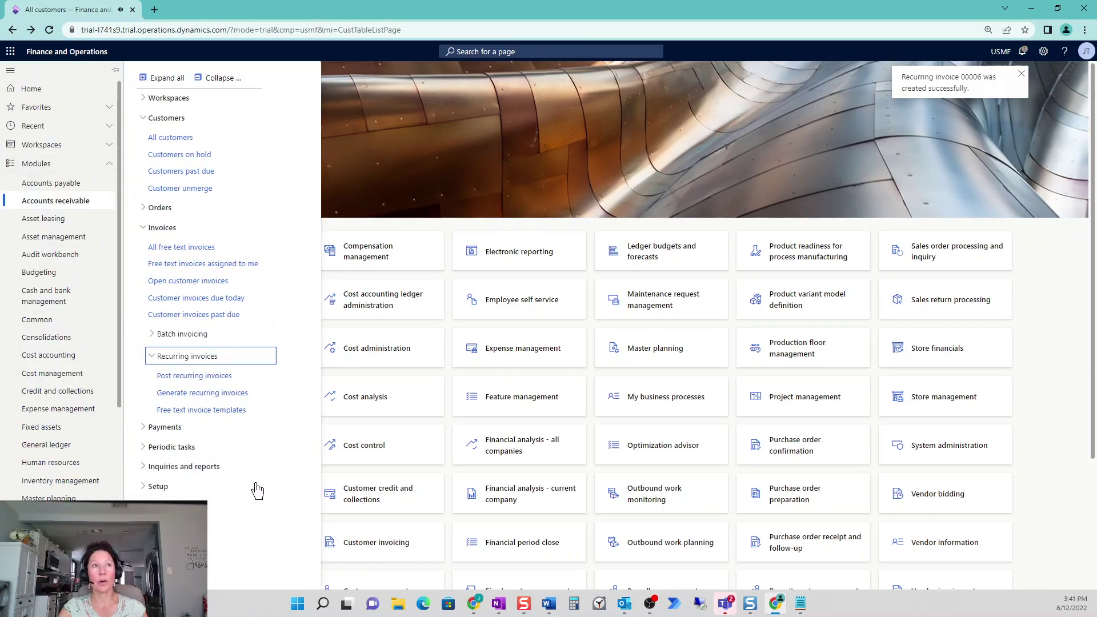
left_click(178, 380)
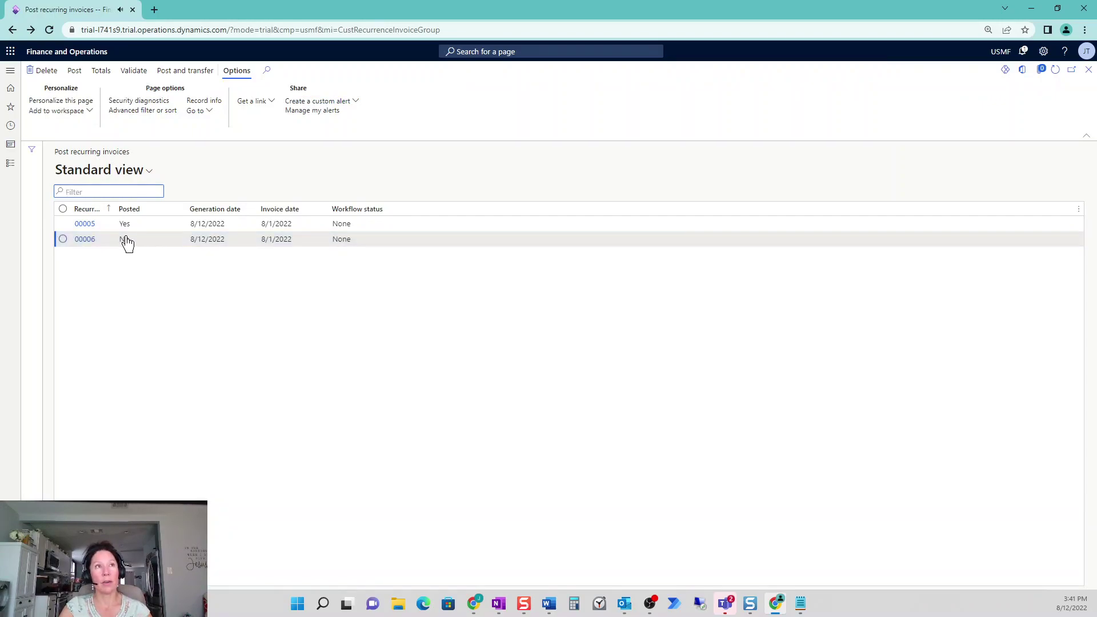
left_click(64, 240)
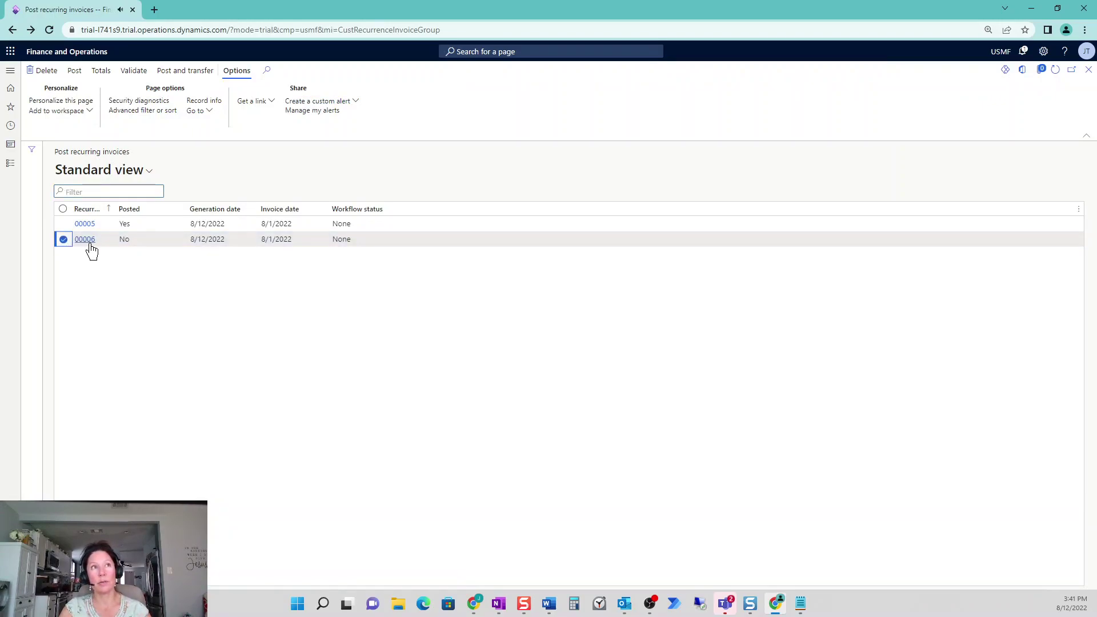
left_click_drag(112, 209, 169, 209)
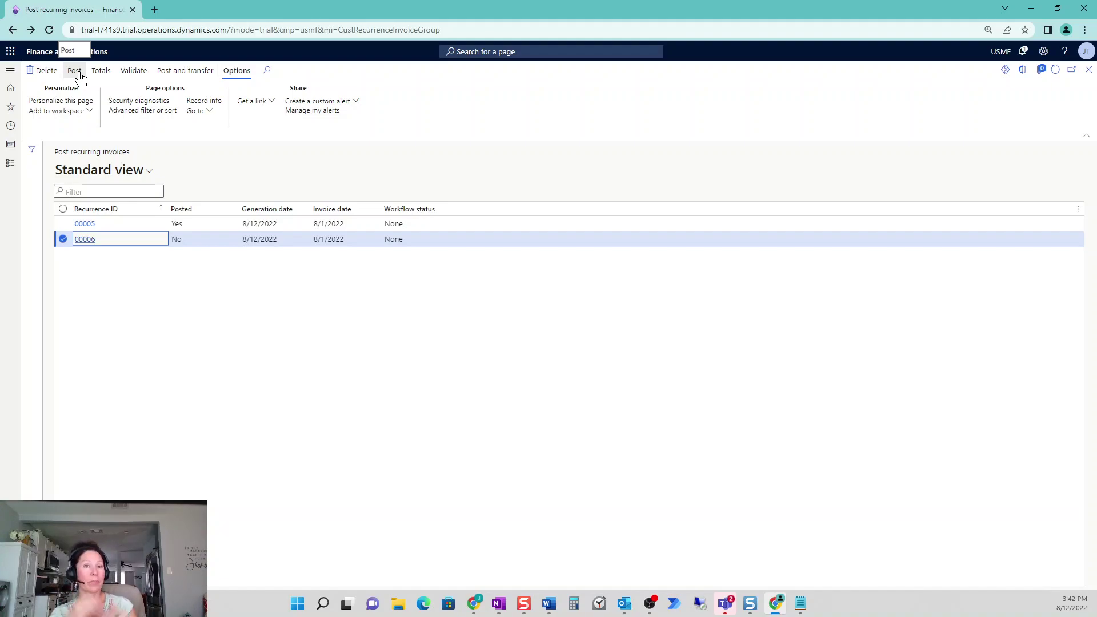
left_click(85, 240)
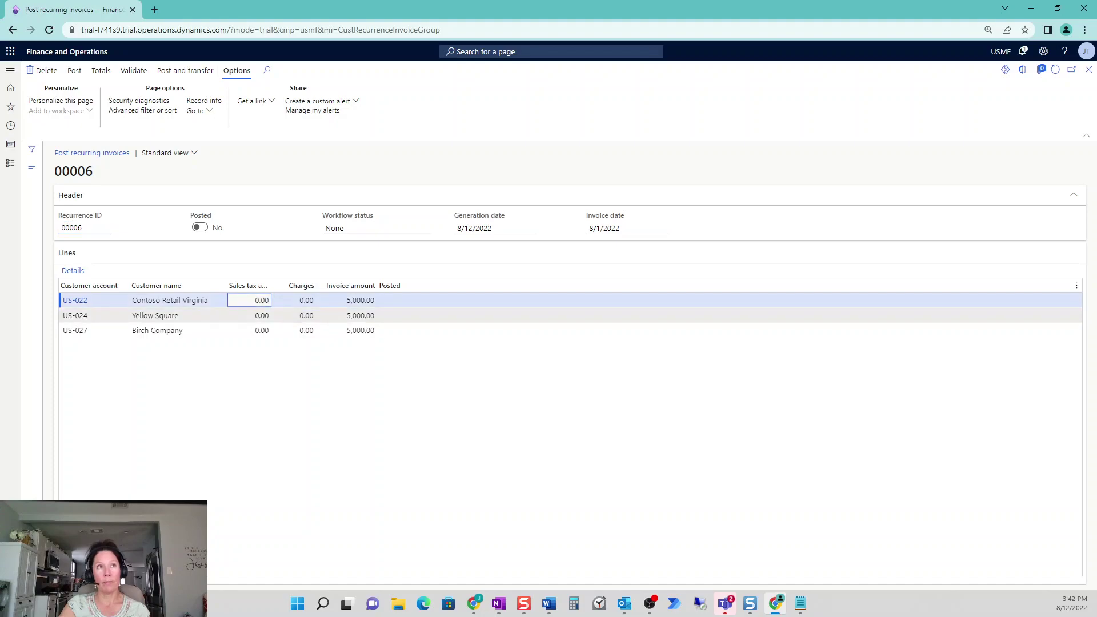
Select the Birch Company line of recurrence 00006 and open its generated free text invoice
left_click(240, 333)
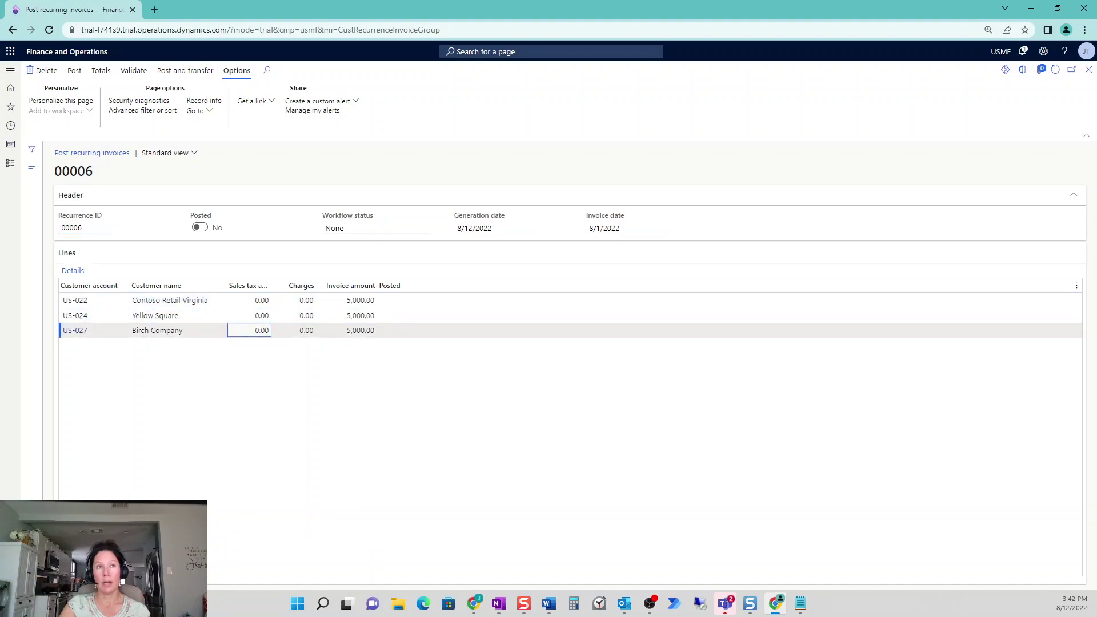
key("ctrl+Home")
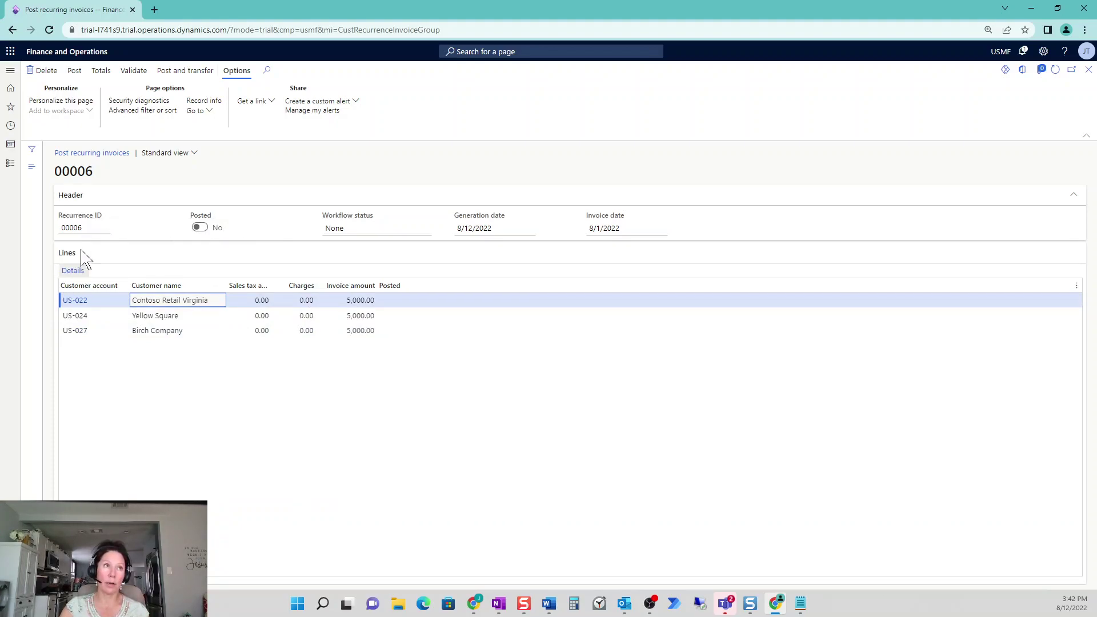
left_click(101, 314)
left_click(111, 333)
mouse_move(112, 341)
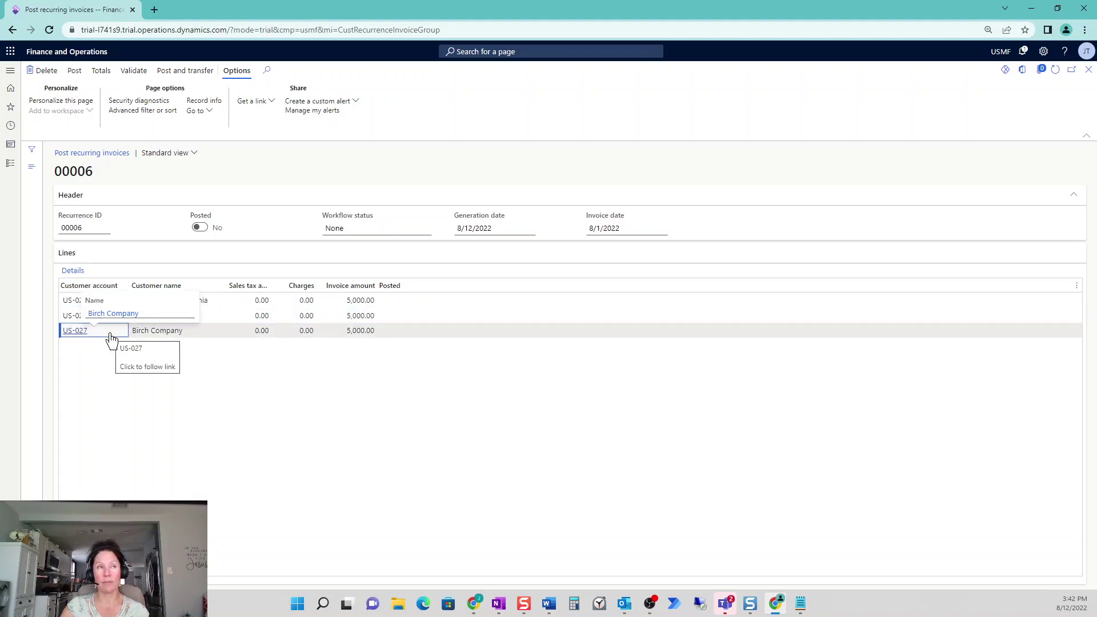
left_click(74, 271)
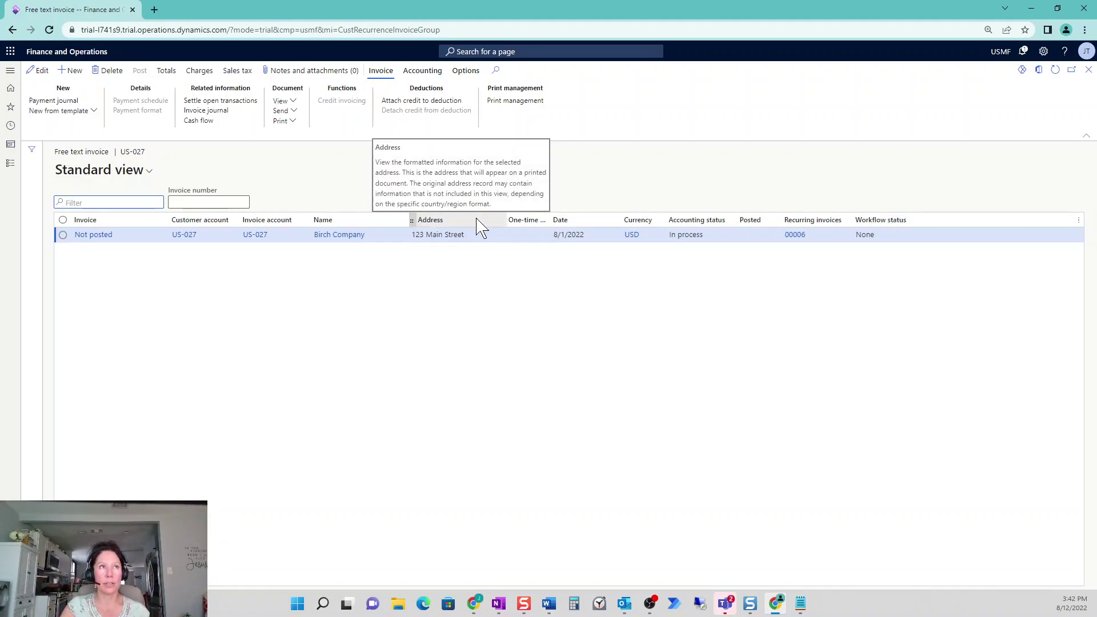
Change Birch Company's invoice terms of payment to Net10, save, and return to recurrence 00006
left_click(98, 237)
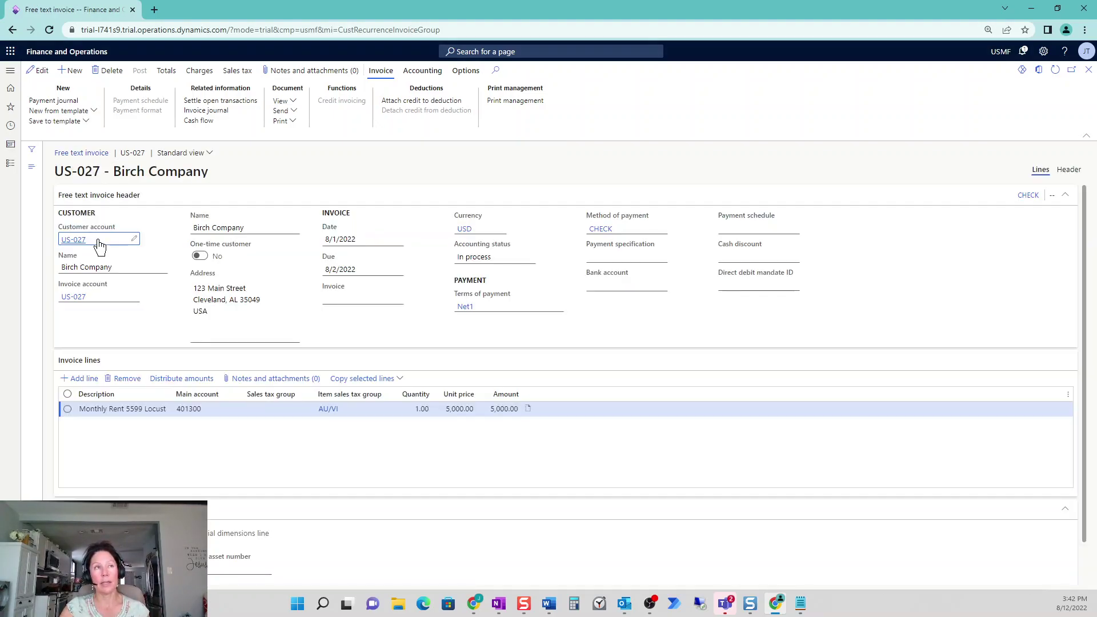
left_click(39, 71)
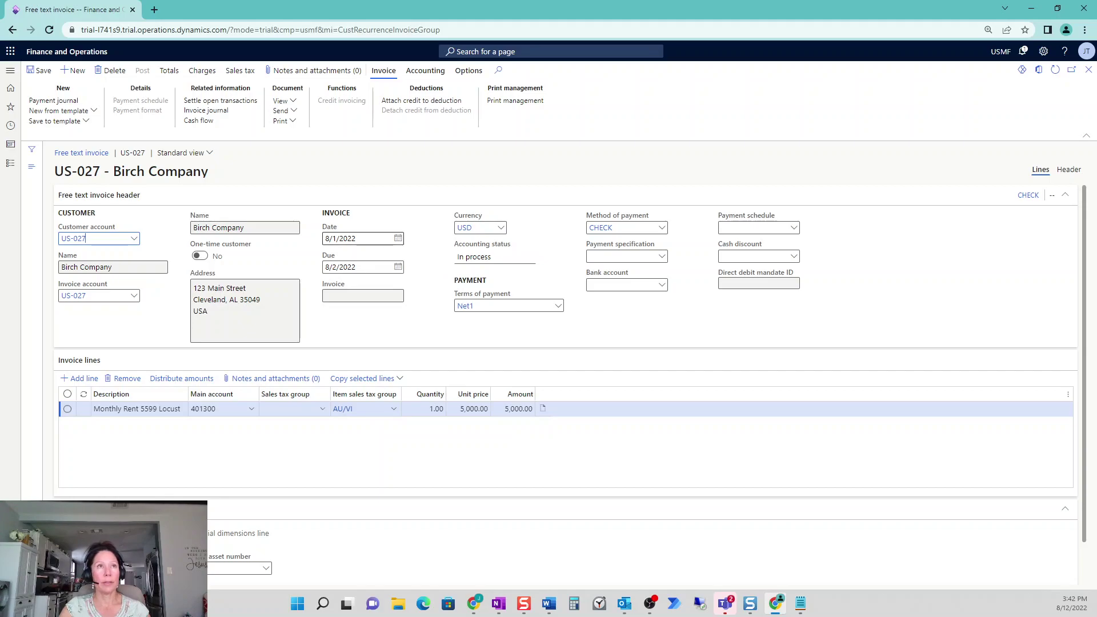
key("Tab")
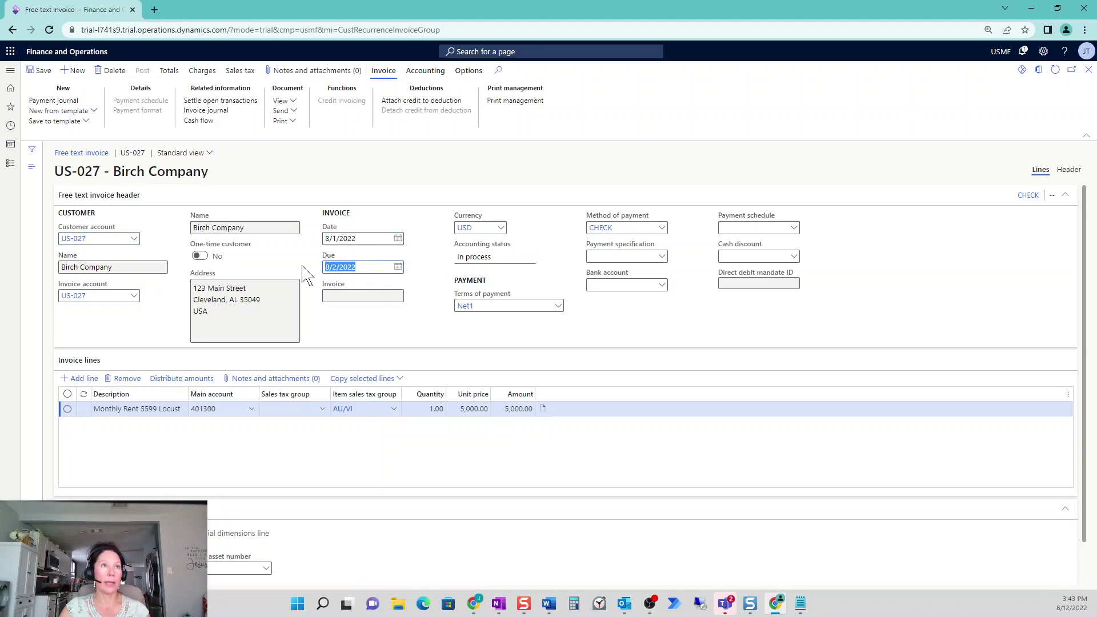
left_click(493, 308)
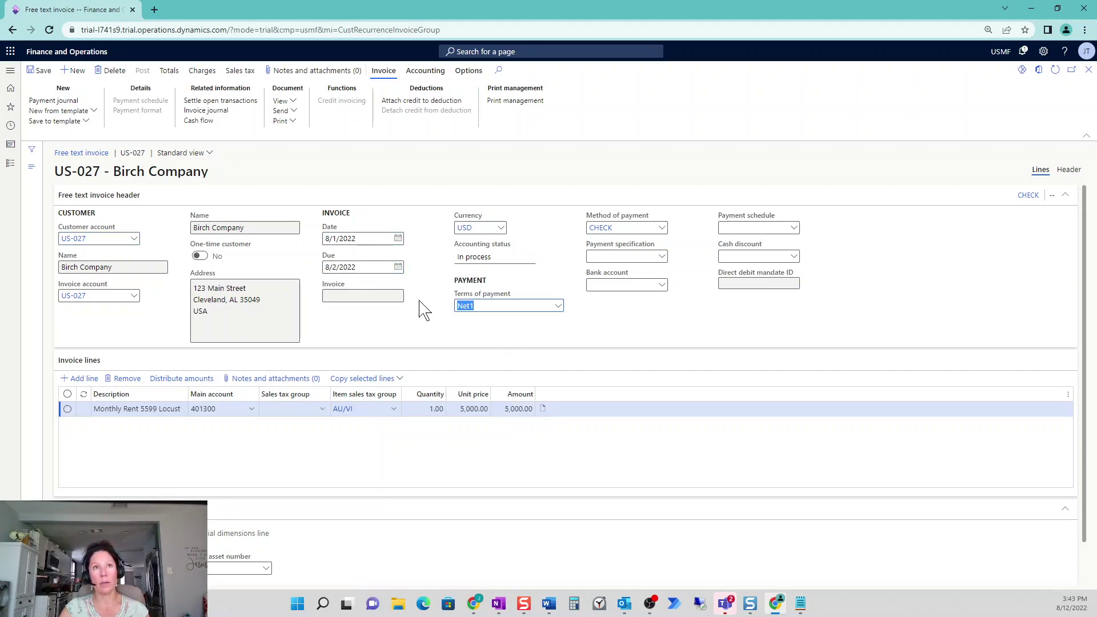
left_click(558, 308)
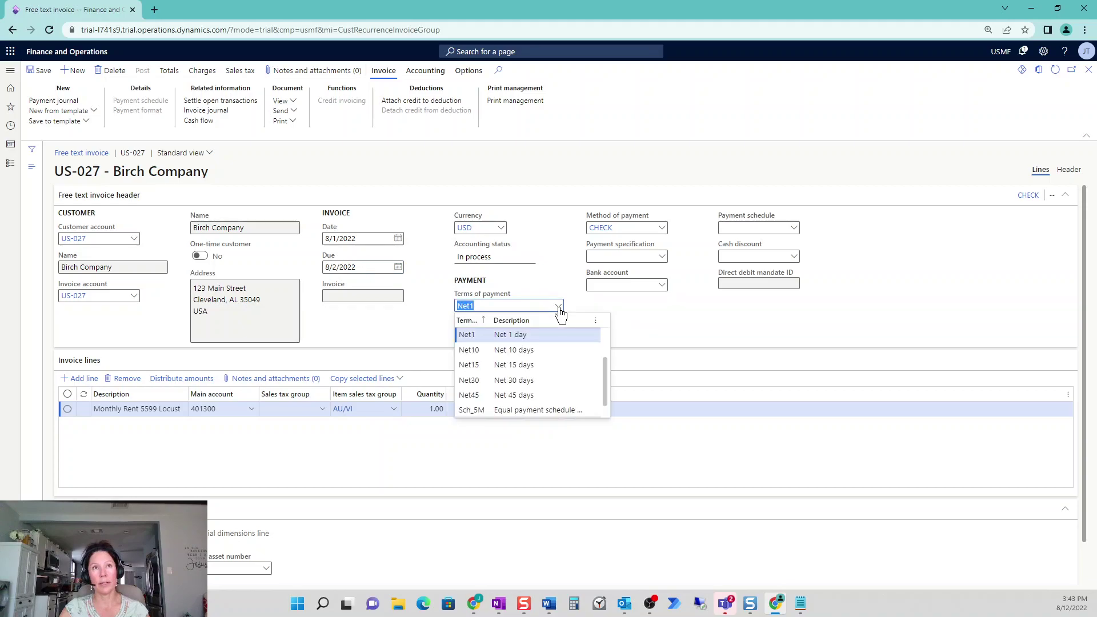
left_click(557, 354)
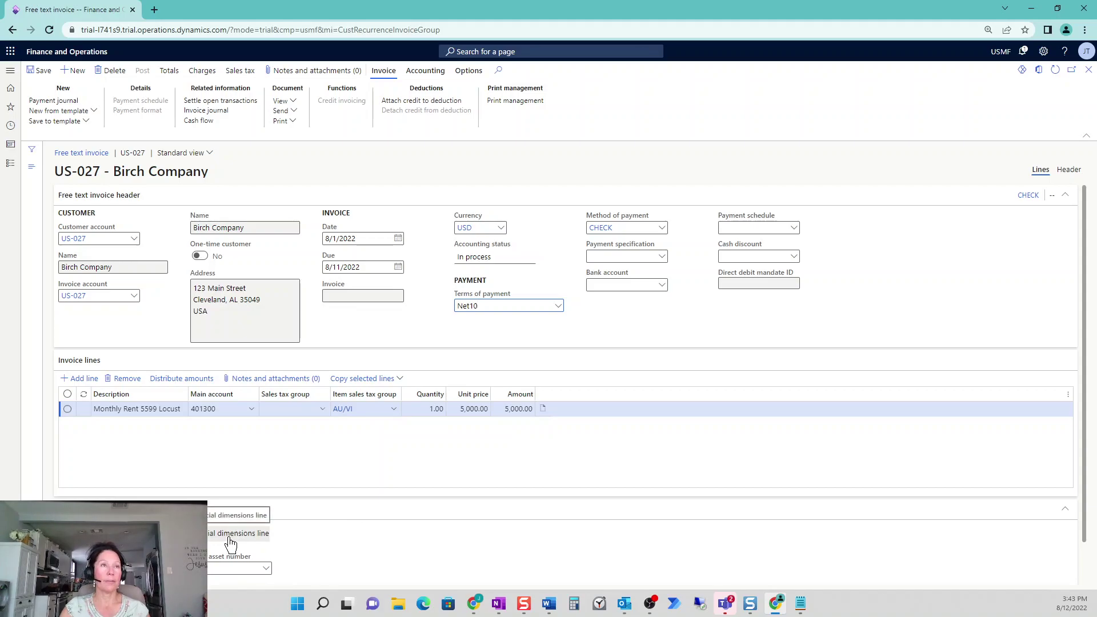
scroll(371, 453, "down", 1)
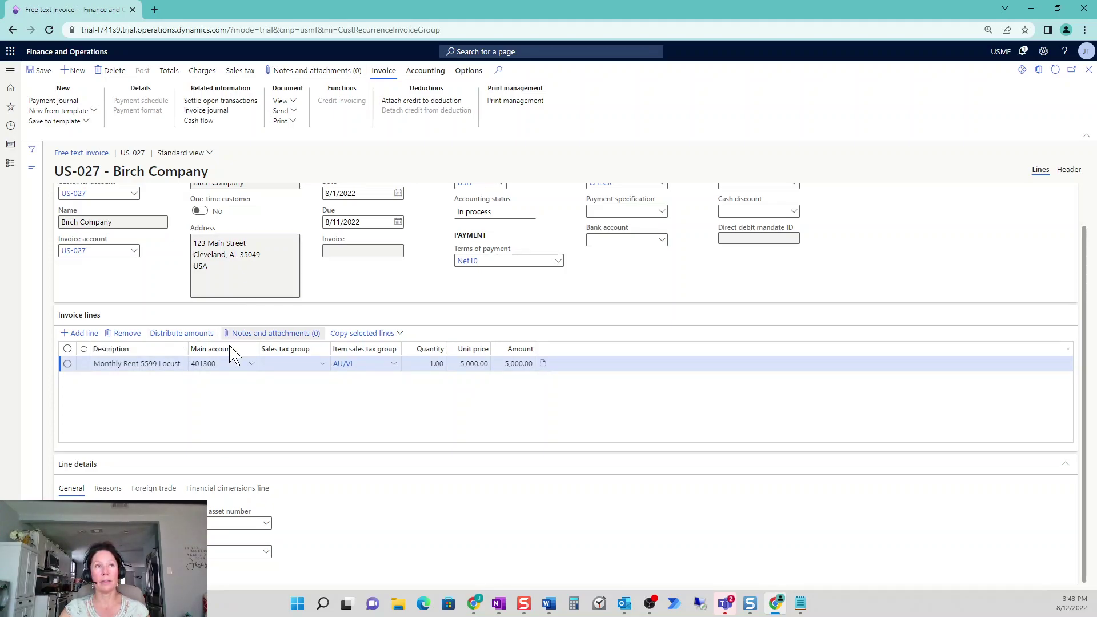
scroll(449, 379, "up", 1)
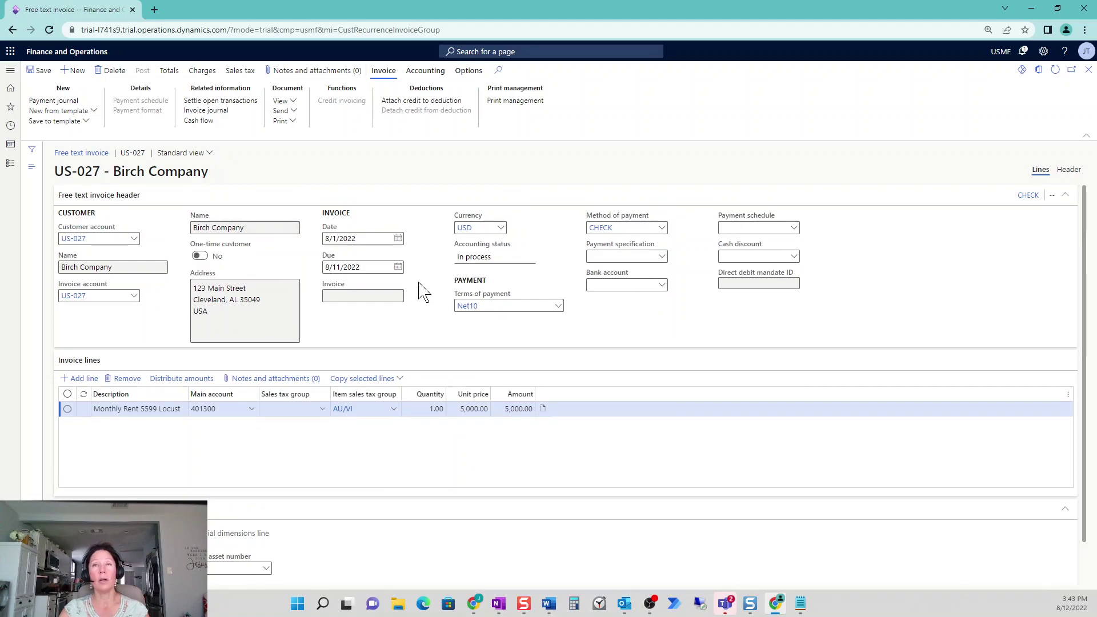
left_click(39, 70)
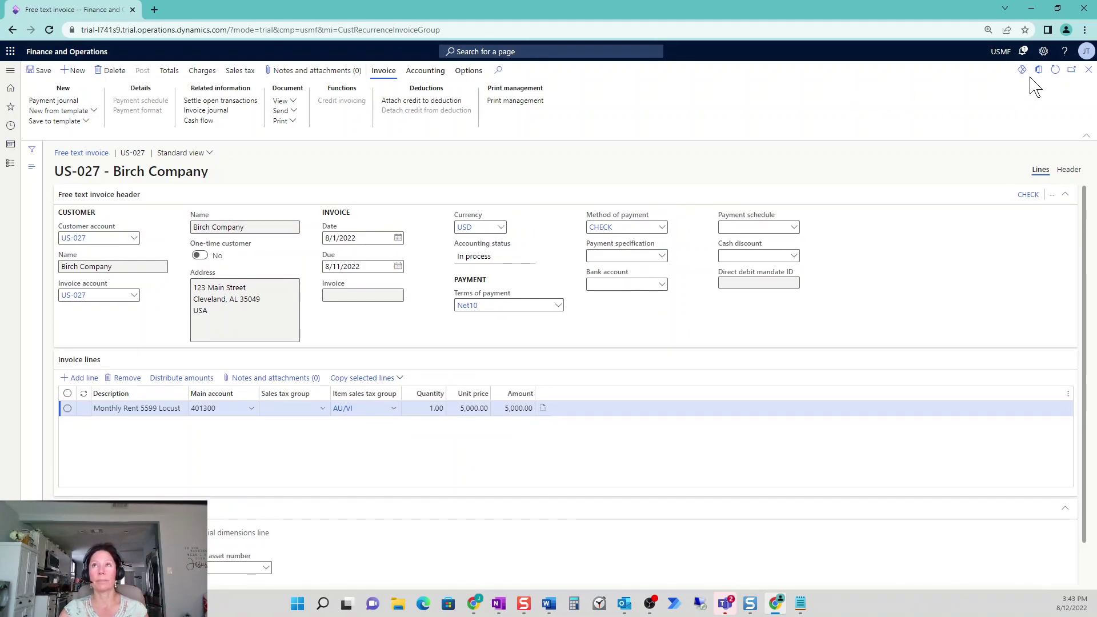
left_click(1088, 71)
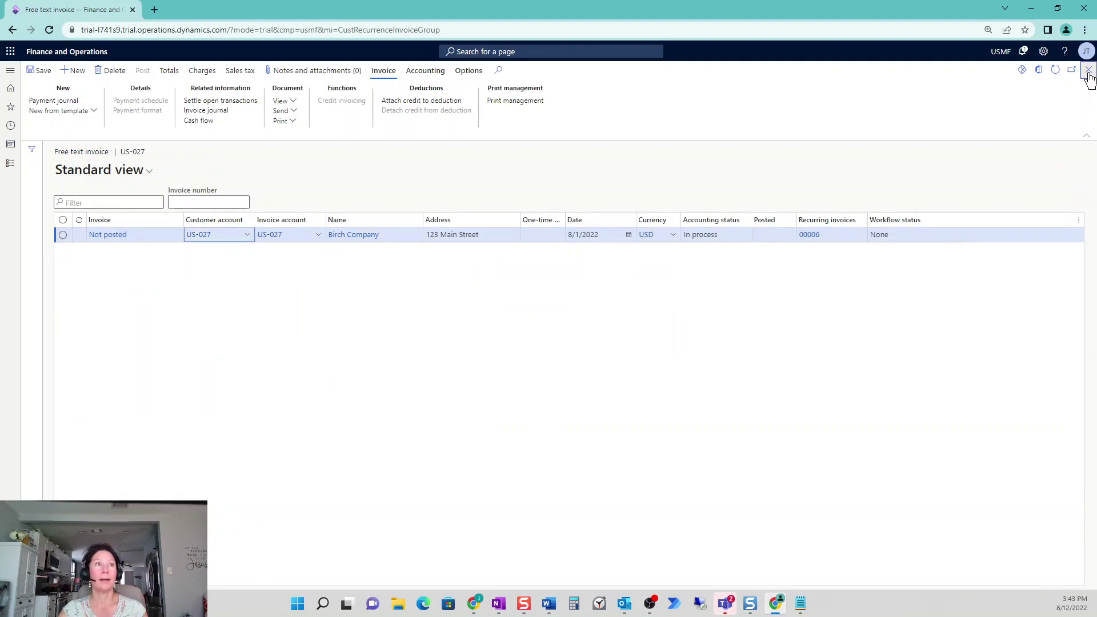
left_click(1089, 71)
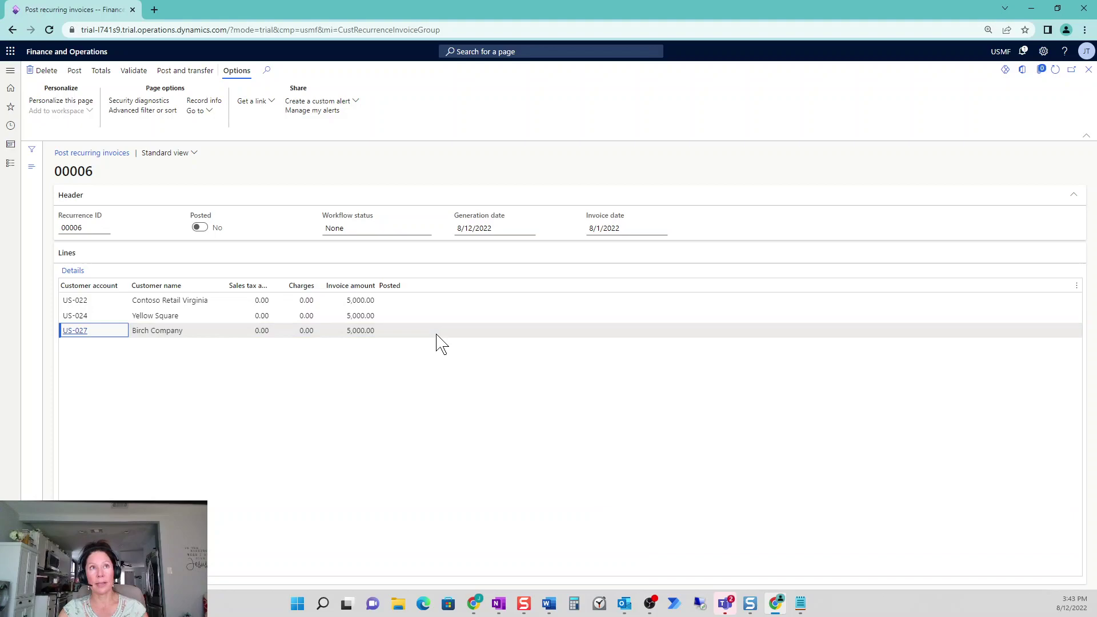
Return to the recurrences list and post recurrence 00006 through the batch queue
left_click(434, 313)
left_click(400, 300)
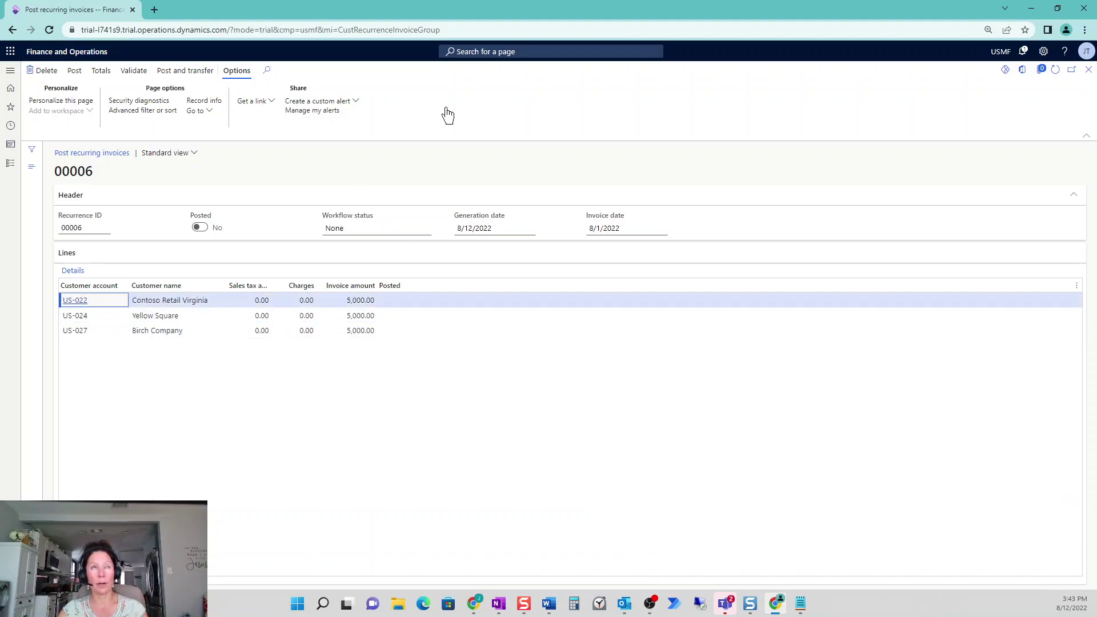
left_click(1089, 69)
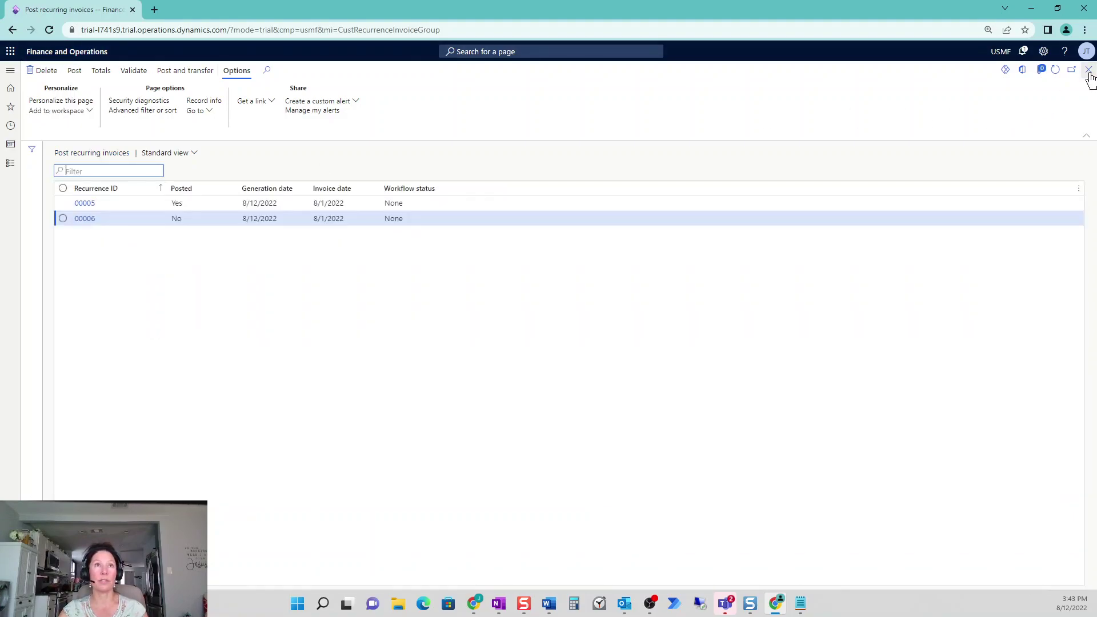
left_click(63, 222)
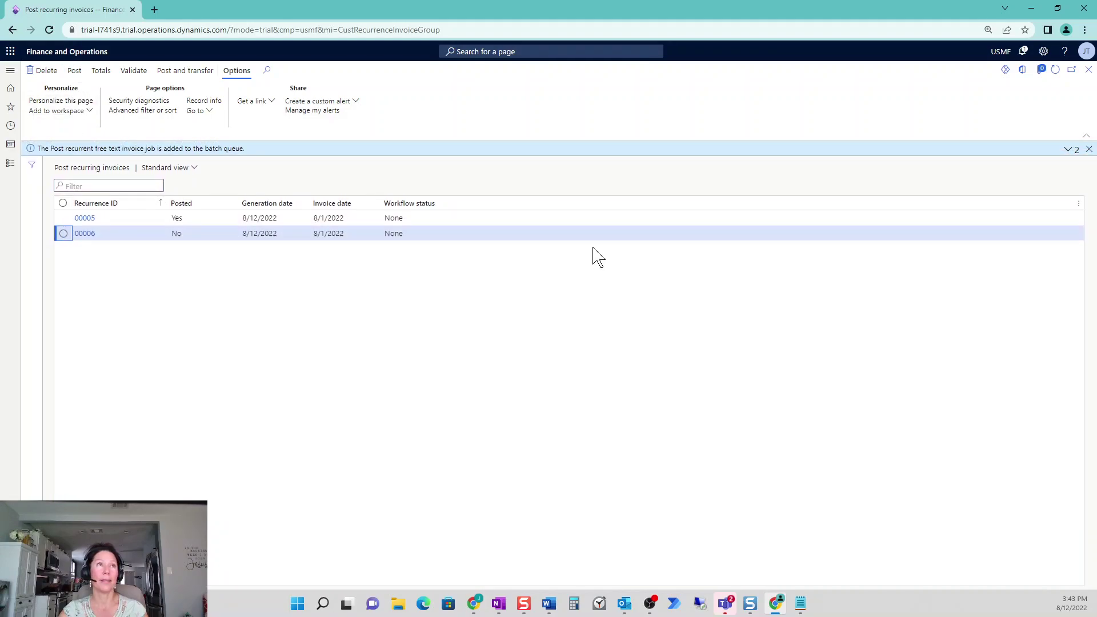
left_click_drag(206, 151, 292, 150)
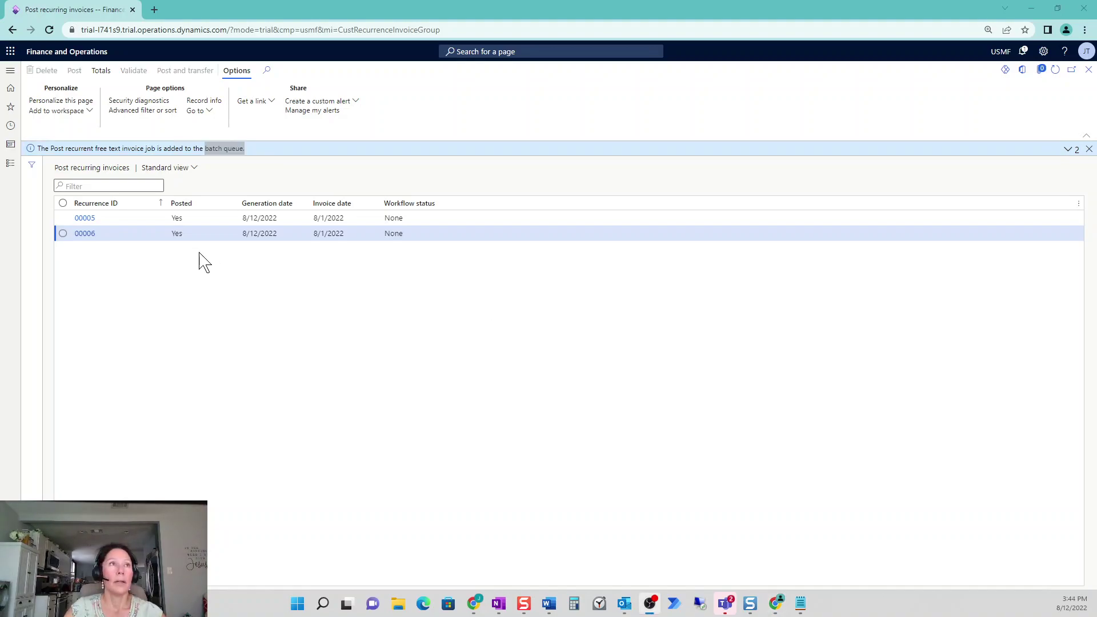
Refresh the list to confirm recurrence 00006 now shows Posted Yes
left_click(1056, 69)
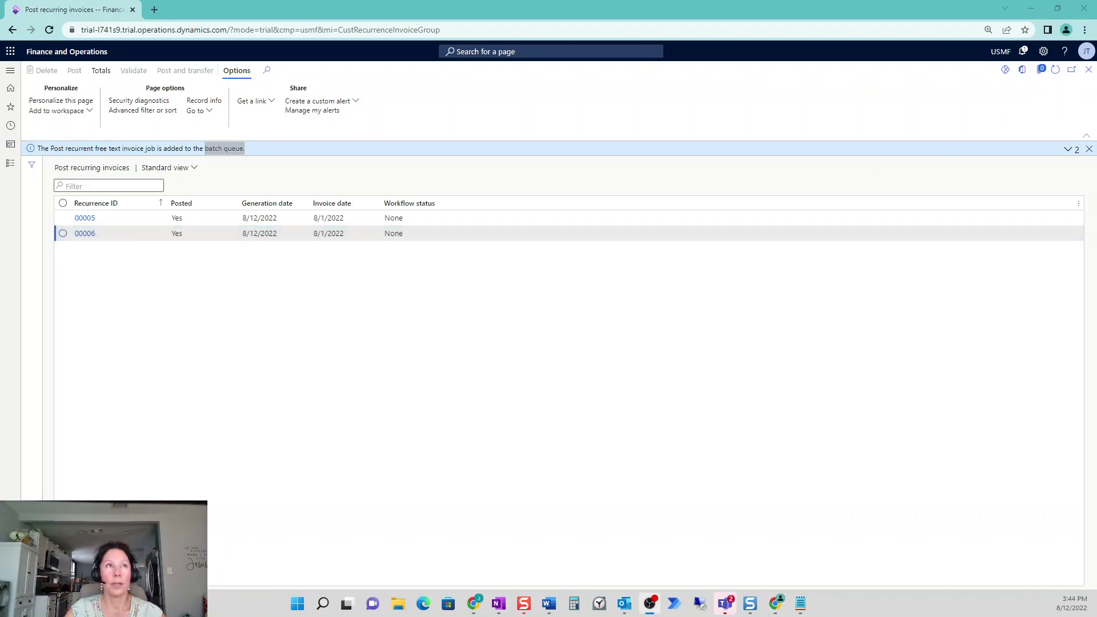
left_click(186, 235)
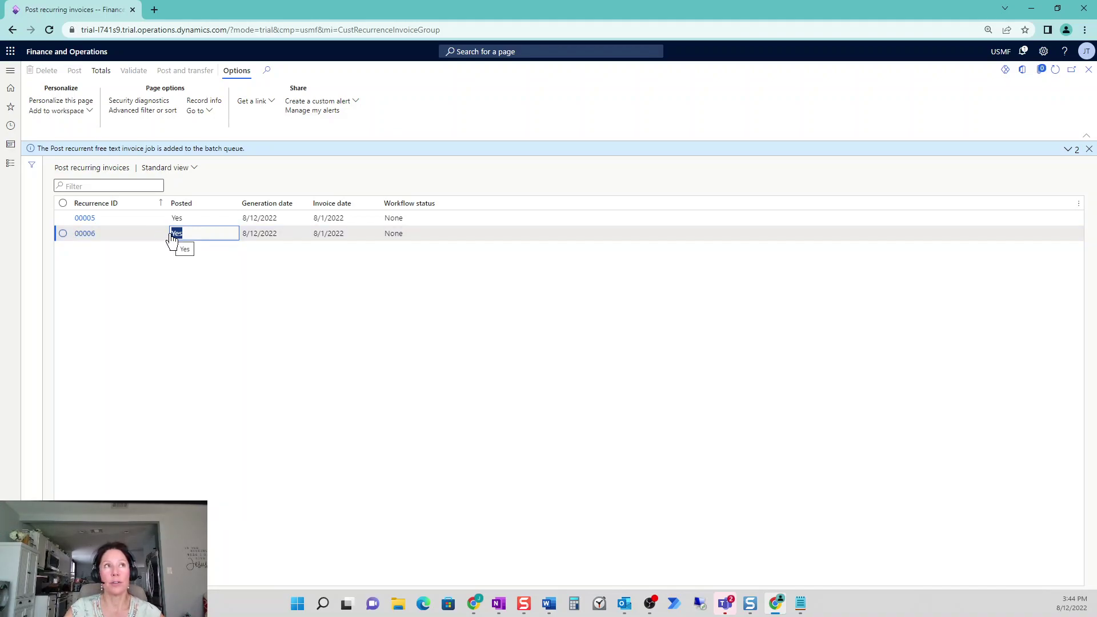
key("alt+Tab")
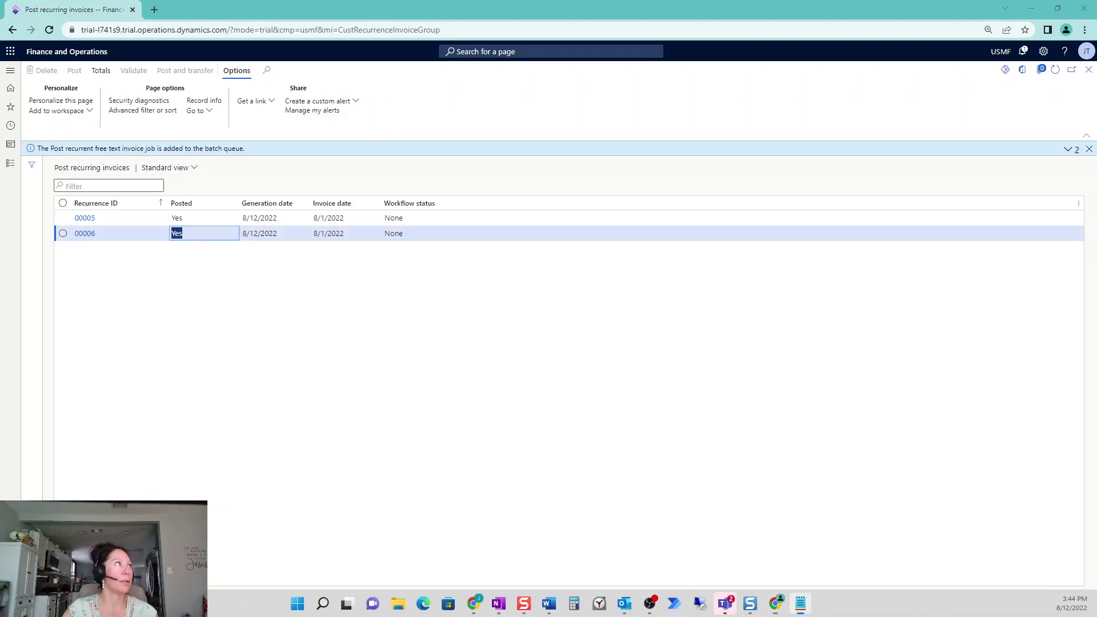
left_click(11, 163)
Filter All customers to the three invoiced accounts and open Contoso Retail Virginia's recurring invoices
left_click(178, 140)
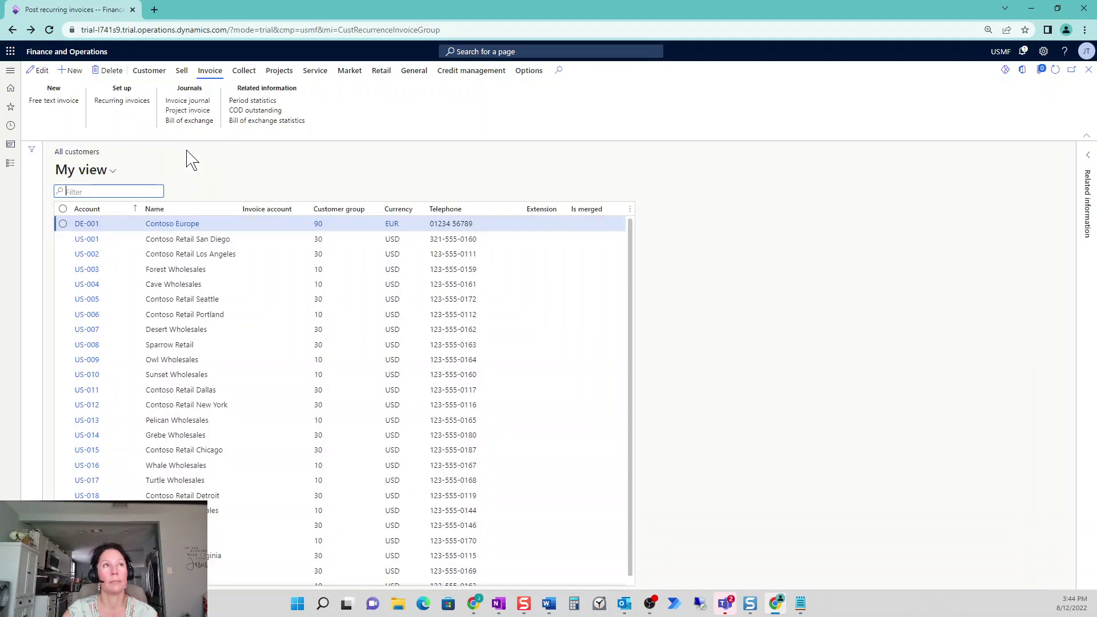
left_click(117, 210)
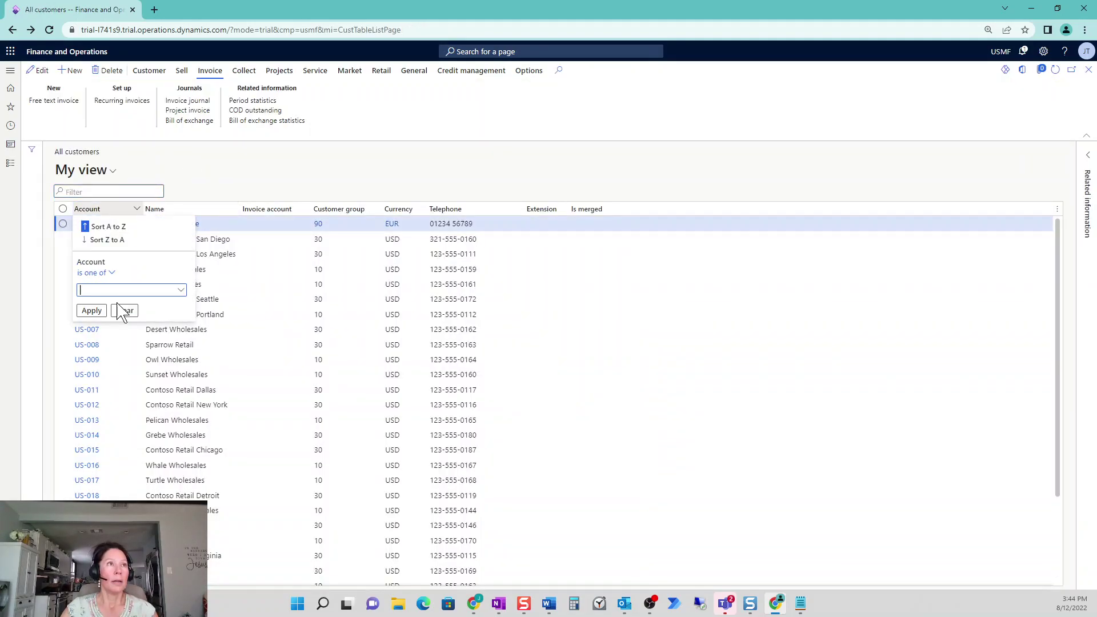
left_click(96, 355)
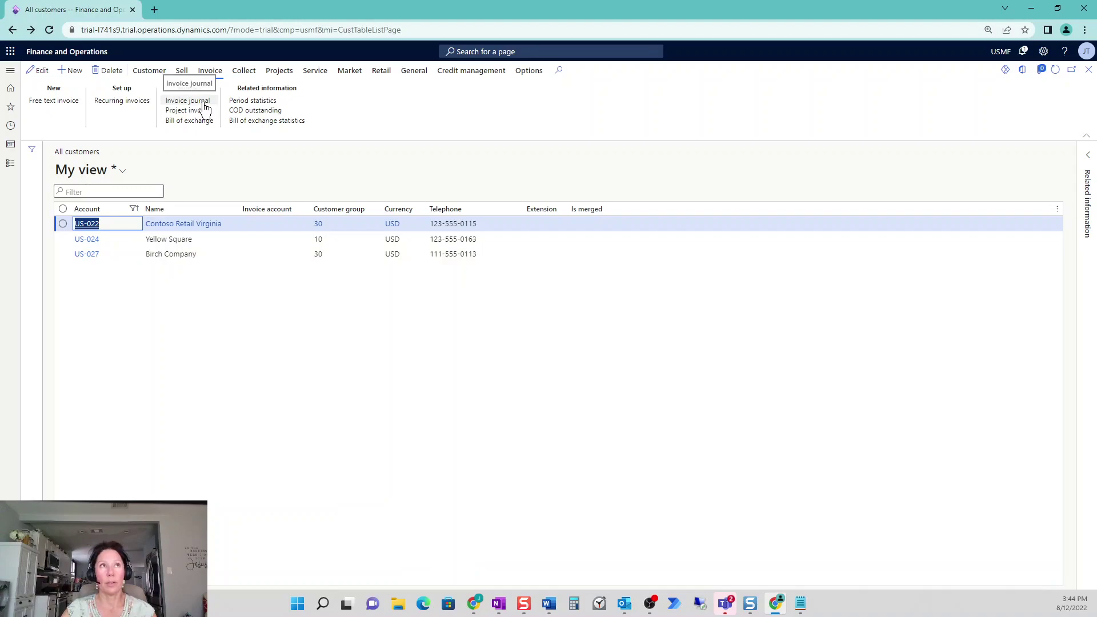
left_click(63, 223)
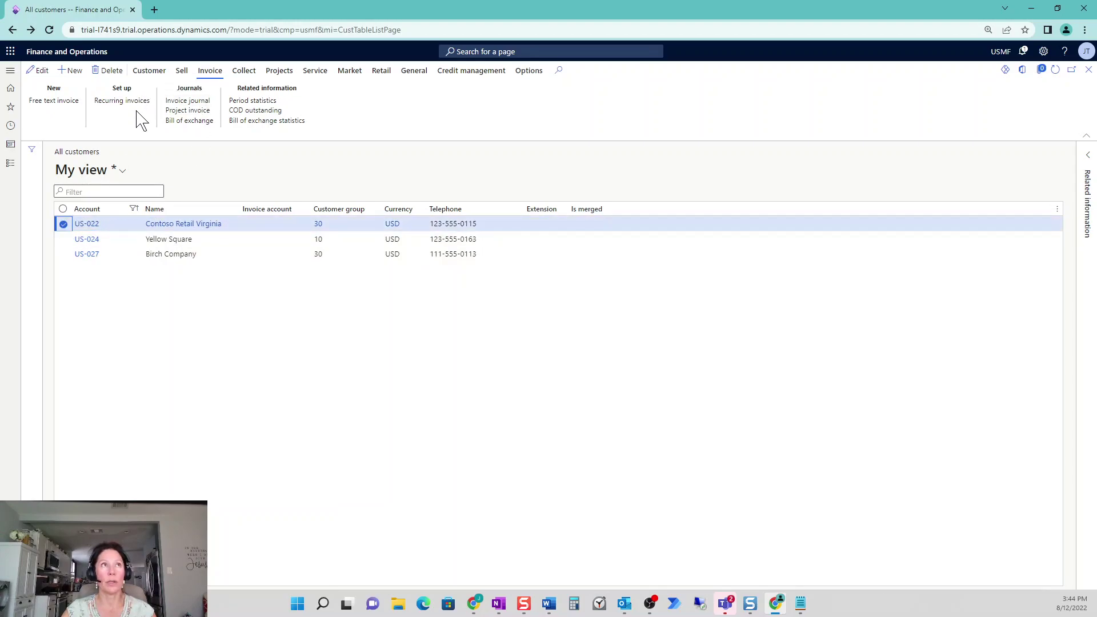
left_click(140, 103)
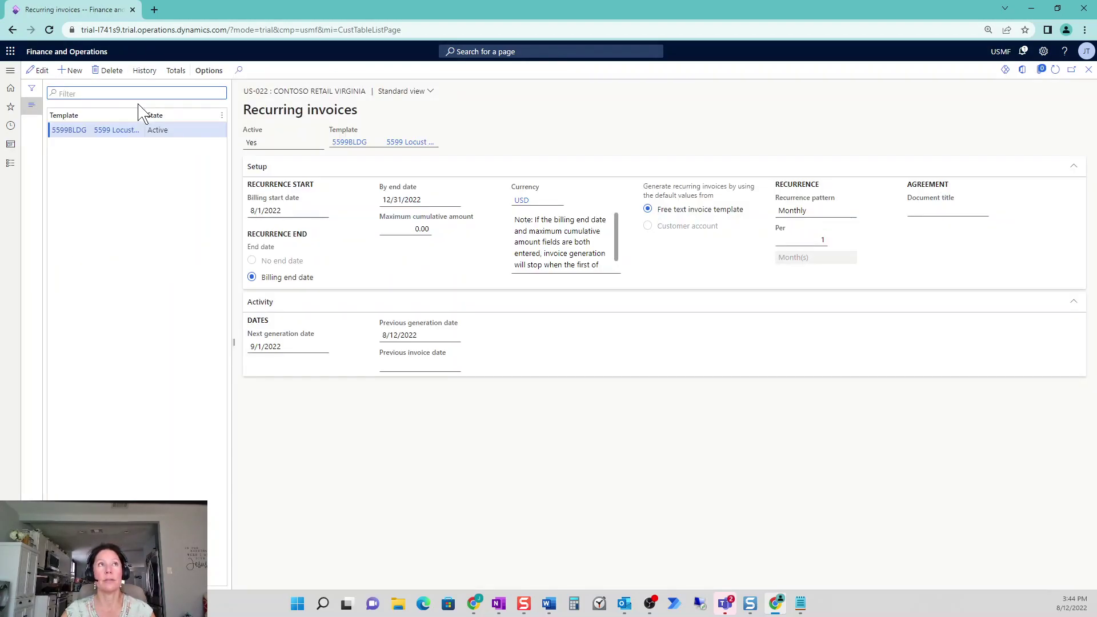
Open the 5599BLDG recurrence history and its posted 5,000.00 invoice dated 8/1/2022
left_click(144, 71)
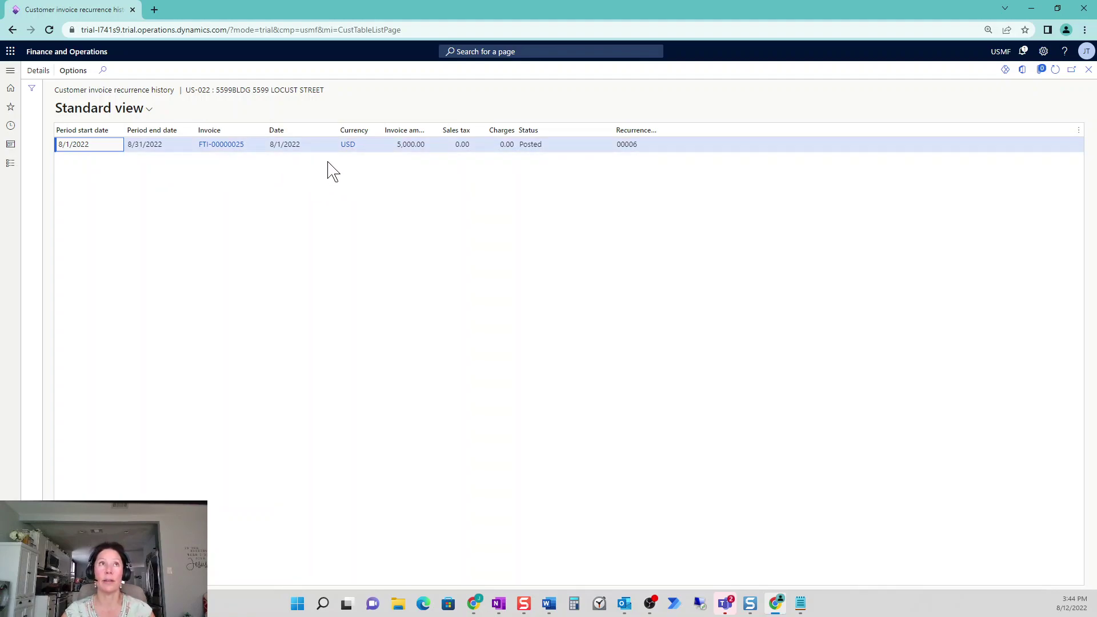
left_click(221, 146)
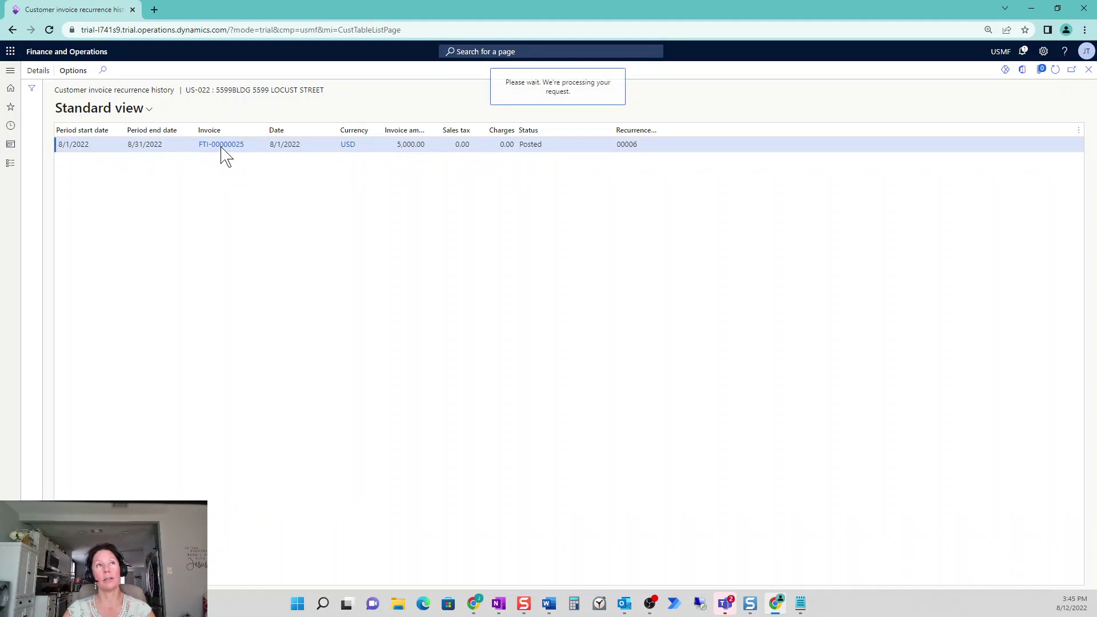